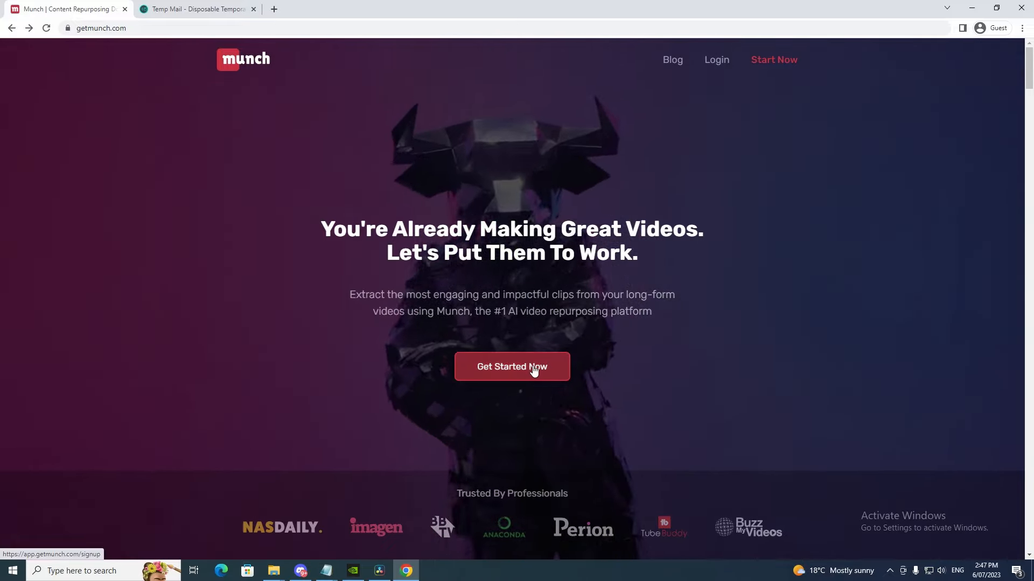
Step: Open Munch's sign-up form and fill in the email address with the disposable address copied from Temp Mail
click(532, 368)
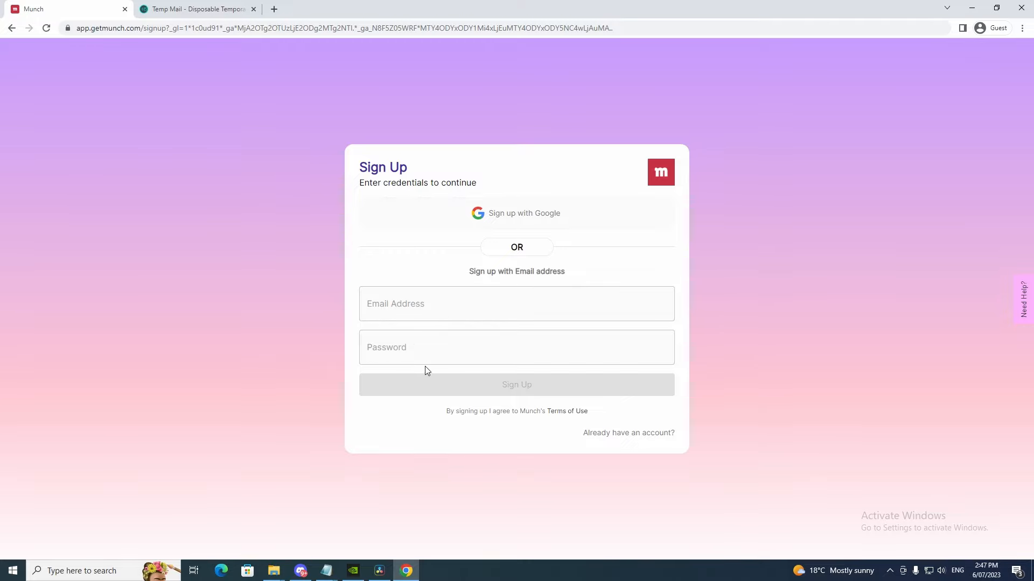
click(197, 10)
click(622, 151)
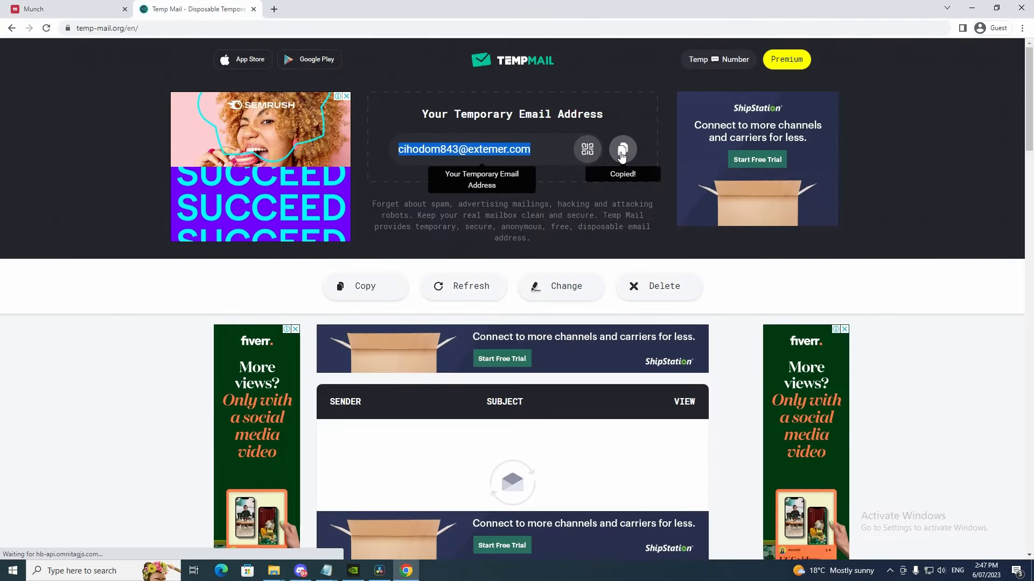
click(64, 9)
click(418, 297)
key(ctrl+v)
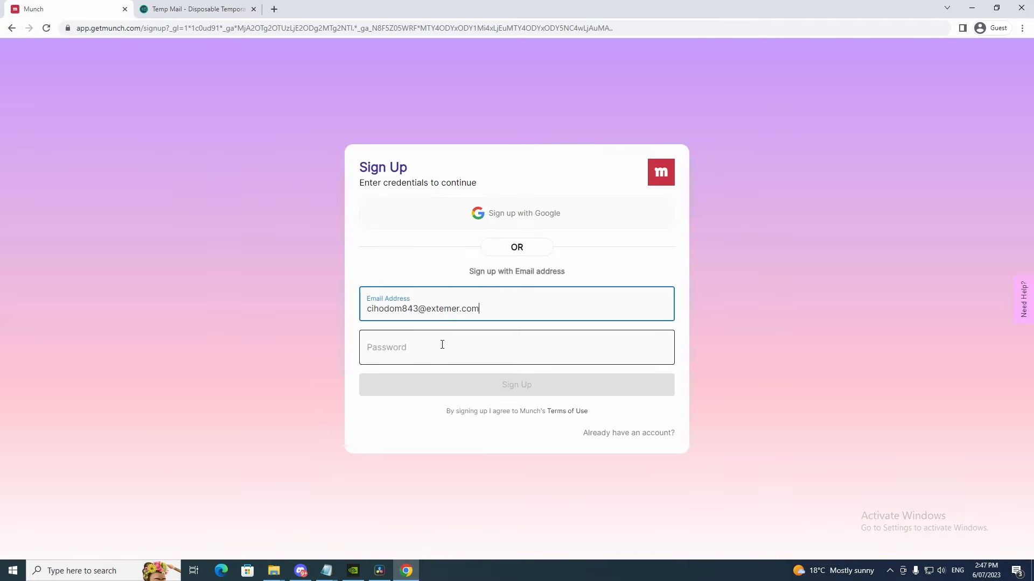
Step: Enter the account password in the sign-up form and submit the registration
click(201, 9)
key(ctrl+shift+Tab)
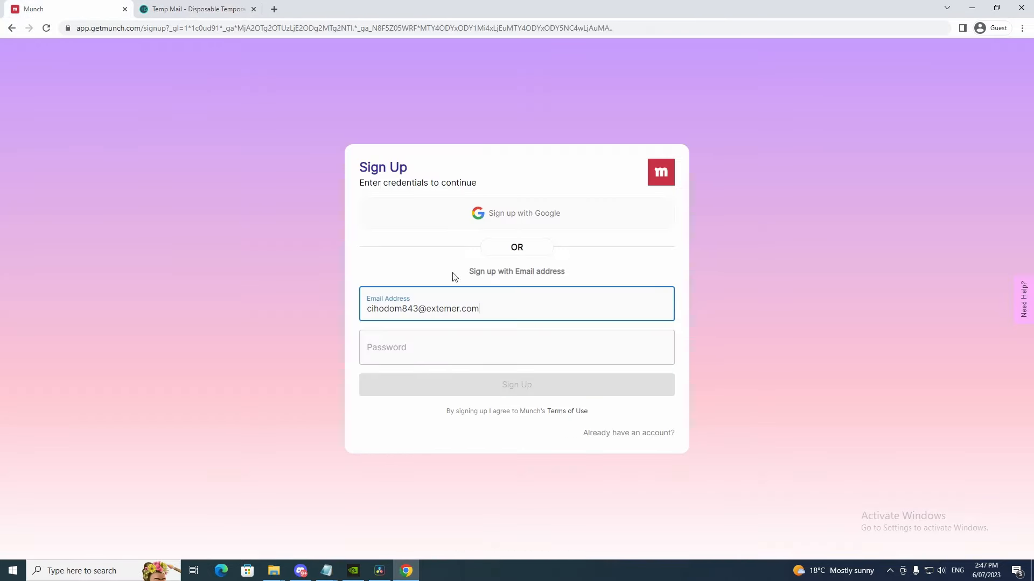
click(420, 361)
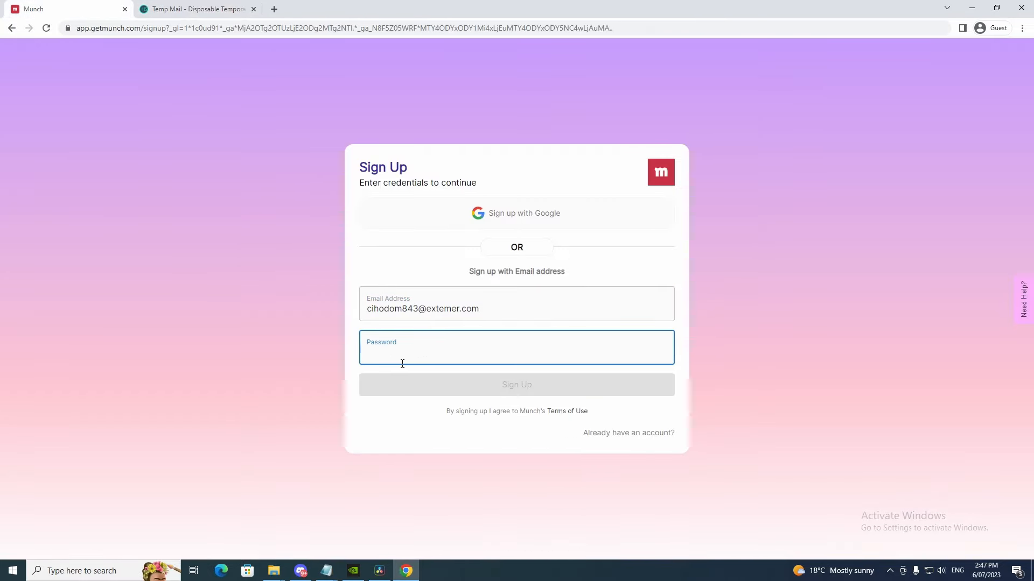
text(12••••••••••)
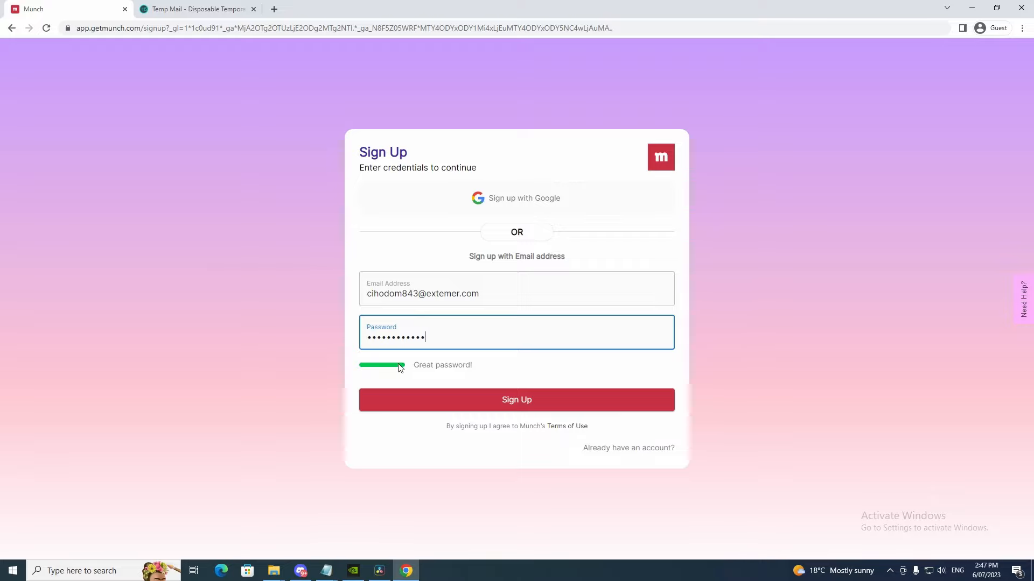
click(487, 404)
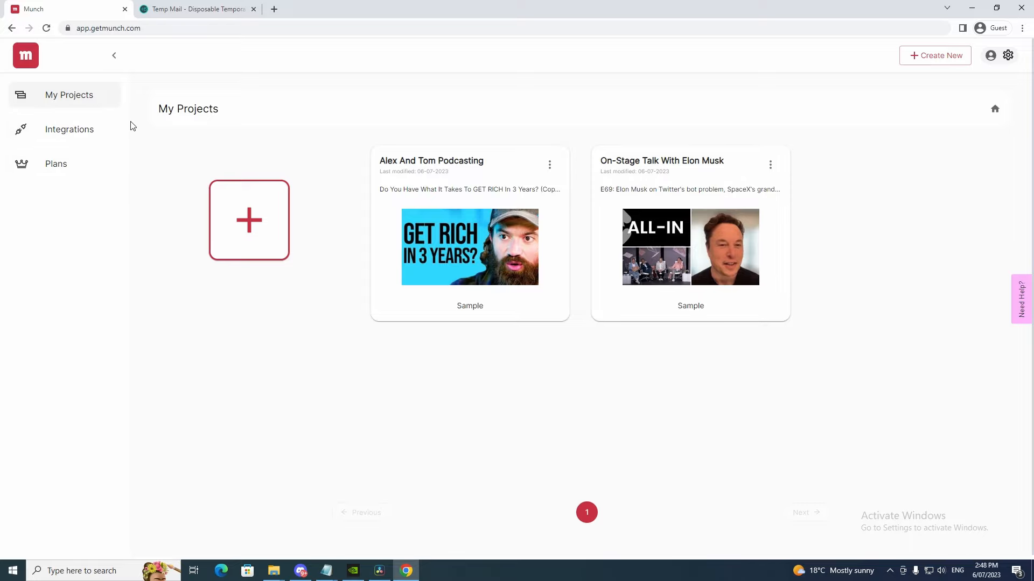
Step: Review the available integrations and the subscription plans, including annual pricing, the feature comparison and the custom plan option
click(71, 130)
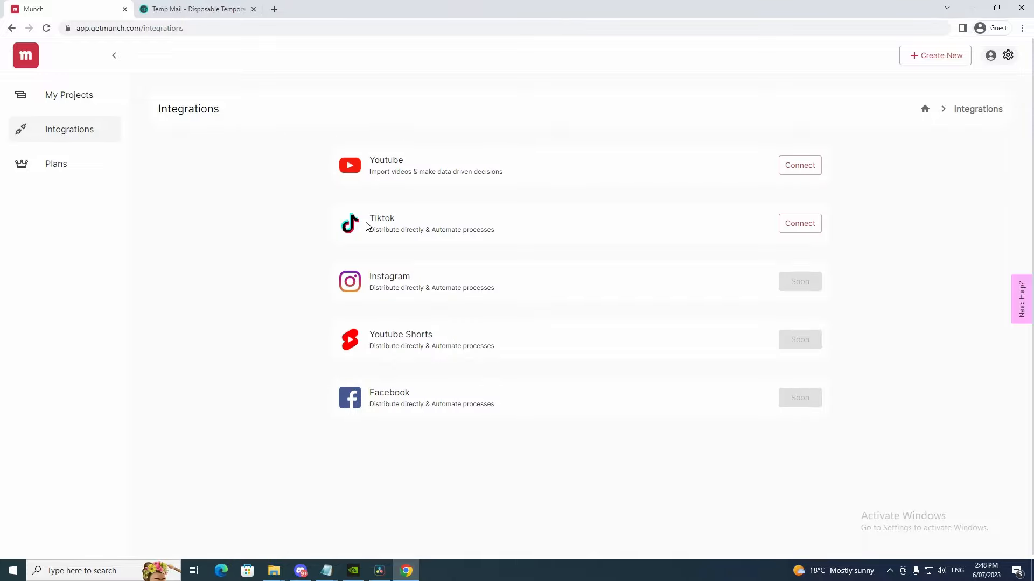
click(104, 167)
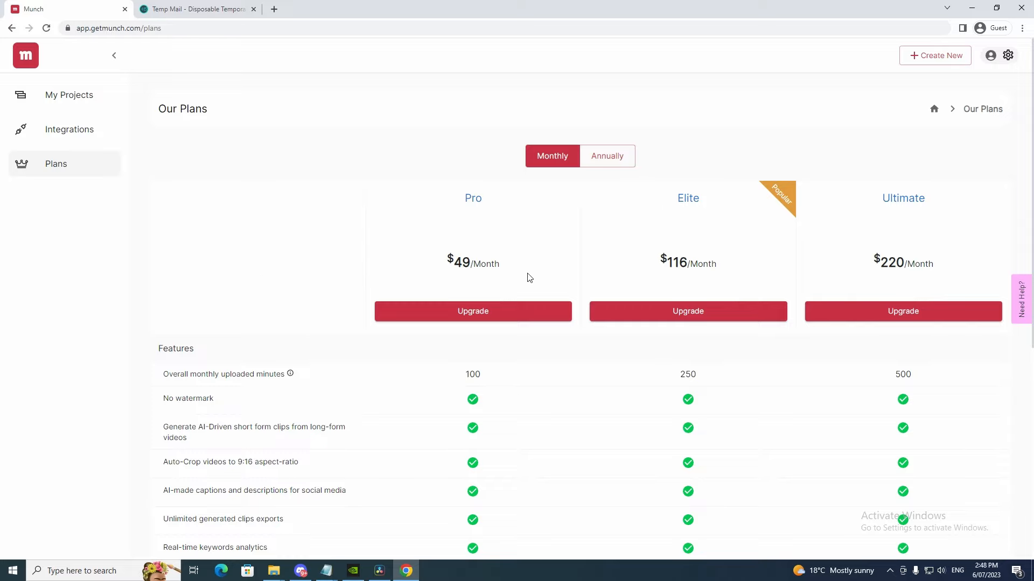
scroll(503, 277, down, 1)
scroll(479, 296, up, 1)
click(607, 164)
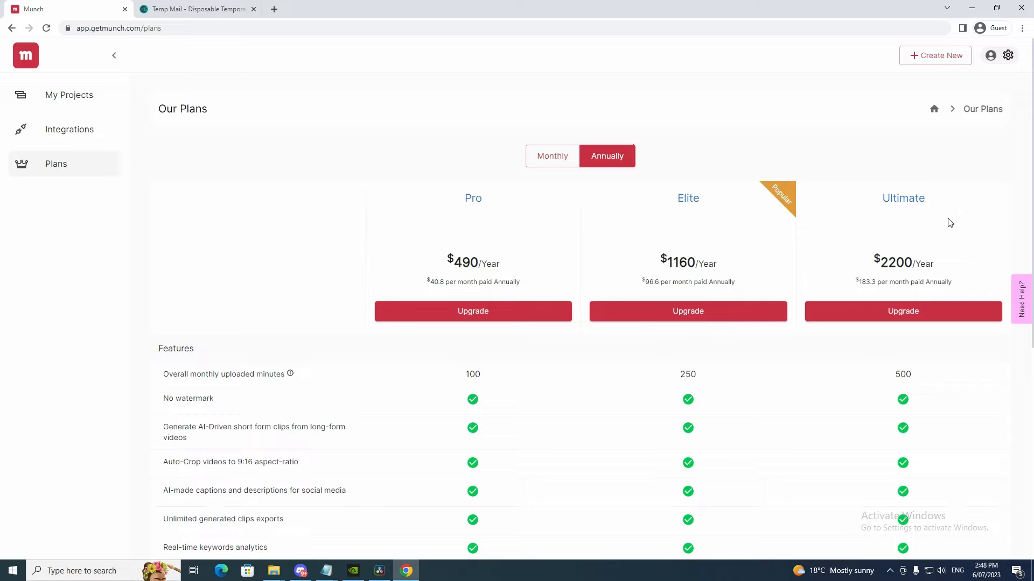
scroll(442, 265, down, 2)
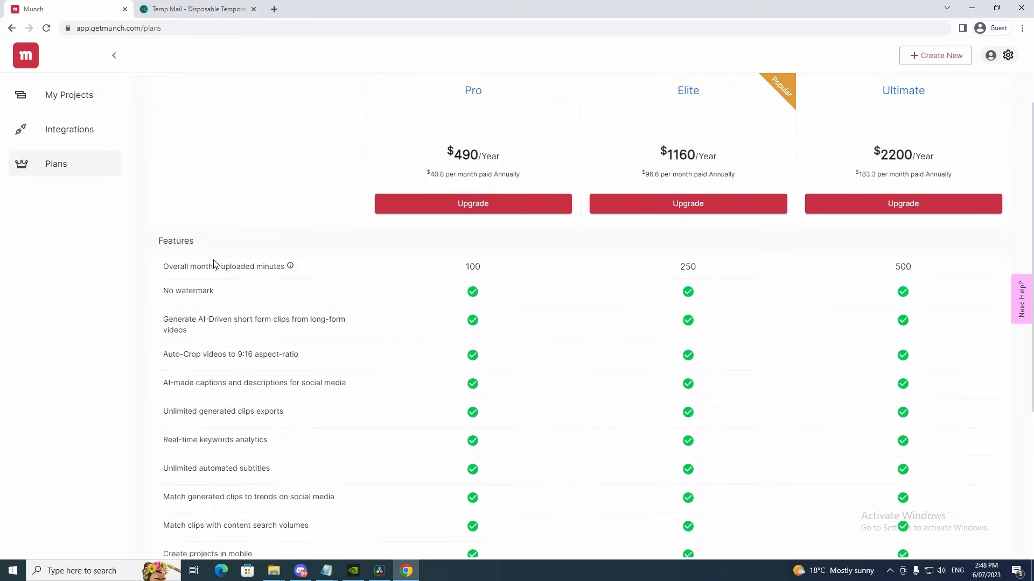
scroll(221, 264, down, 2)
scroll(805, 260, down, 3)
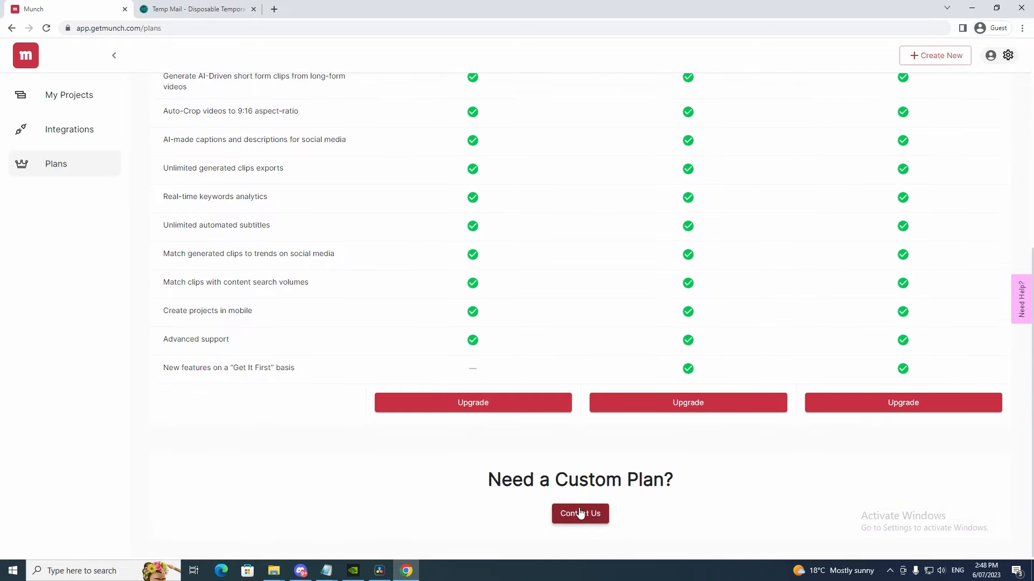
scroll(567, 525, up, 7)
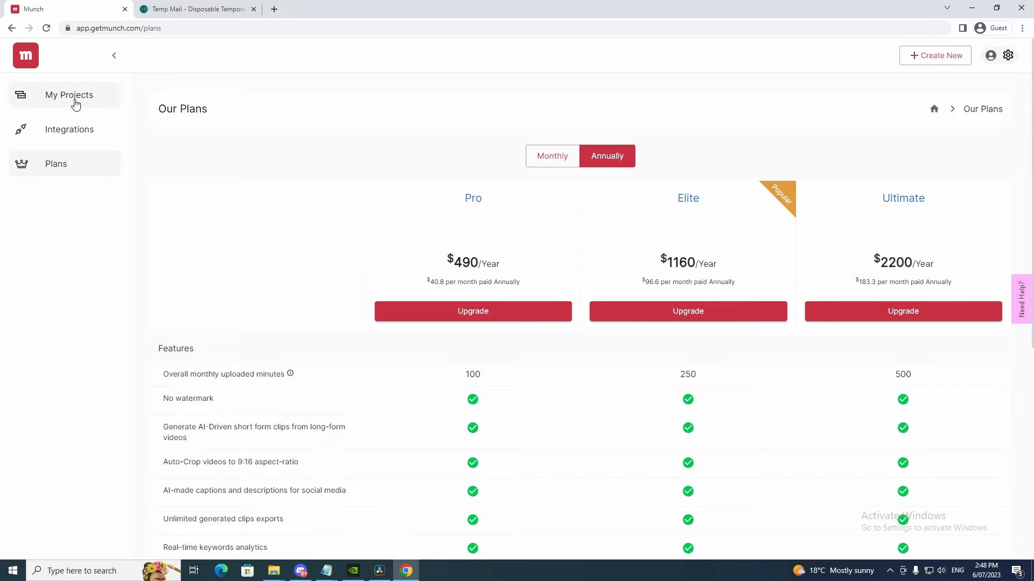
Step: Start a new project from My Projects that creates YouTube Short clips and continue to the source upload
click(76, 104)
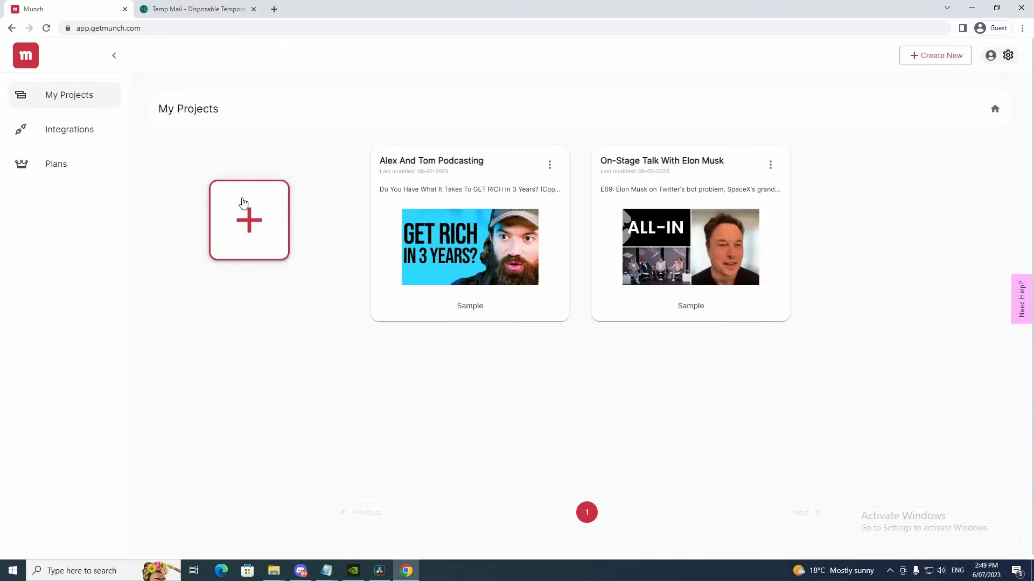
click(254, 228)
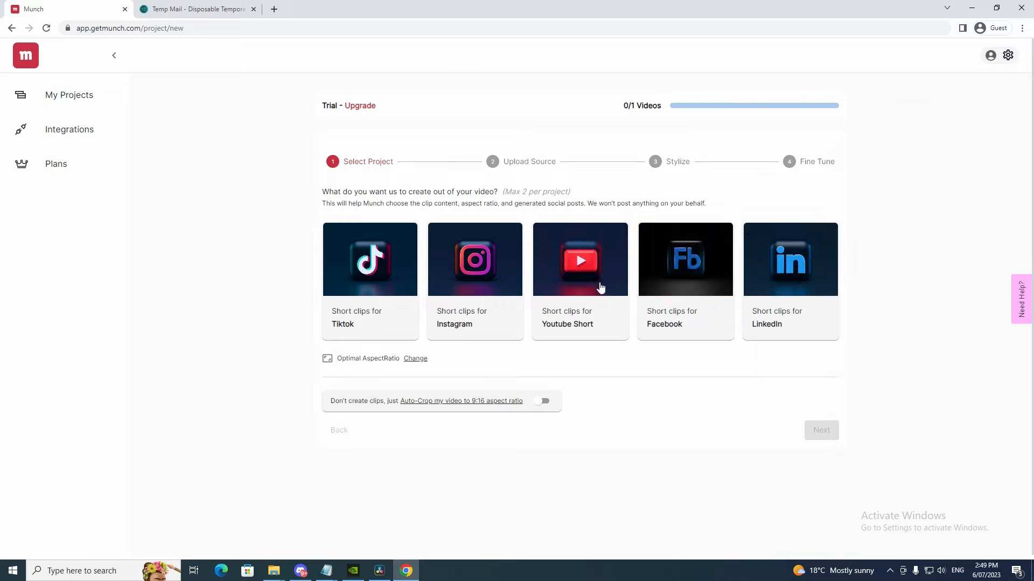
click(600, 287)
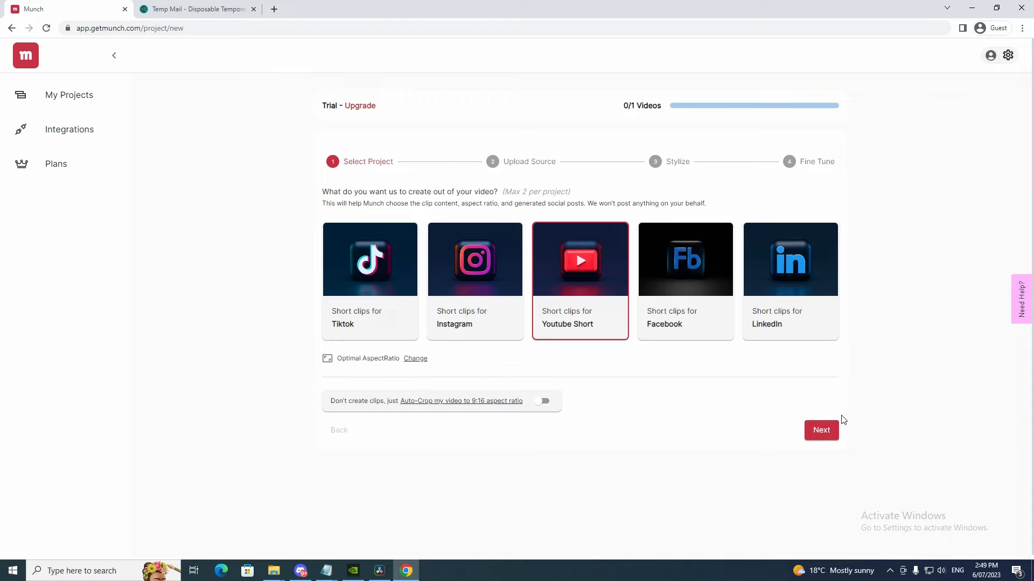
click(822, 431)
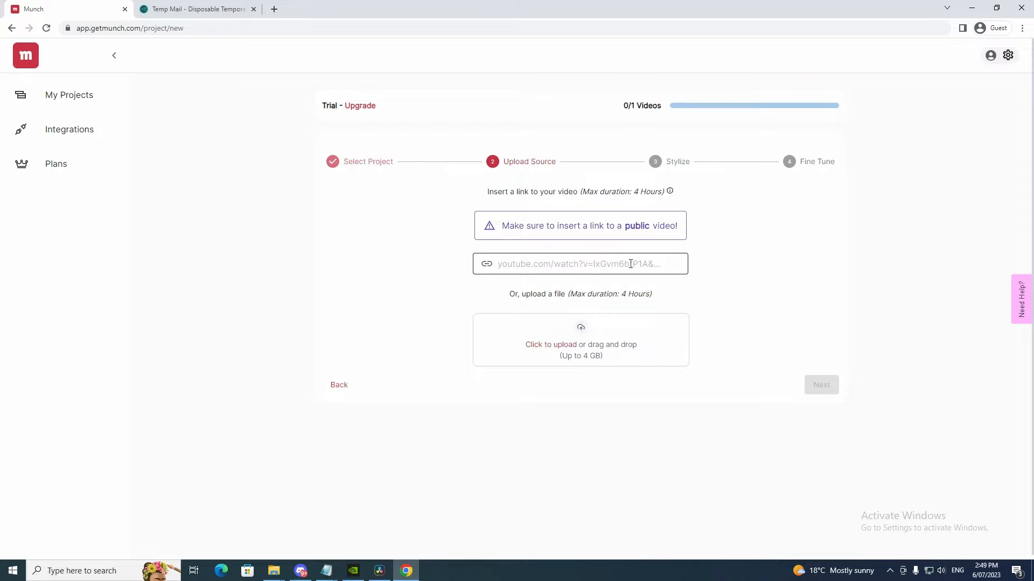
Step: Open YouTube in a new browser tab and search it for "make money onlie"
click(274, 9)
text(youtube)
key(Return)
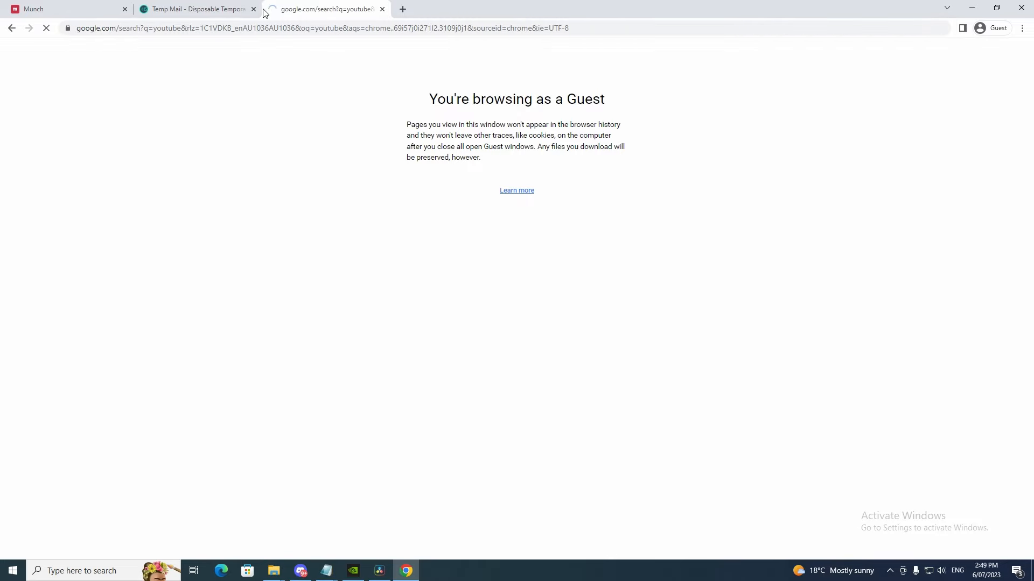
click(144, 172)
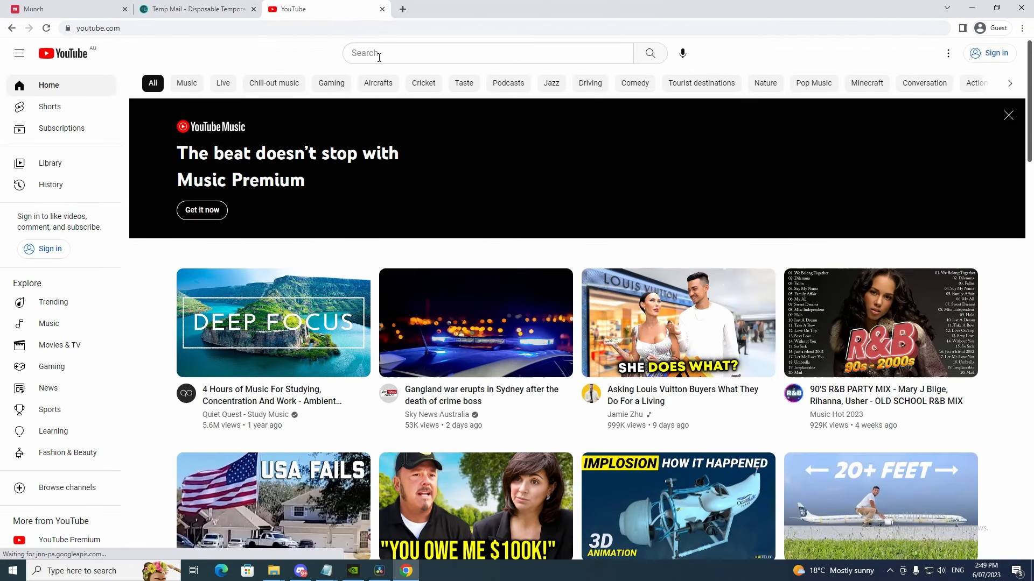
click(379, 57)
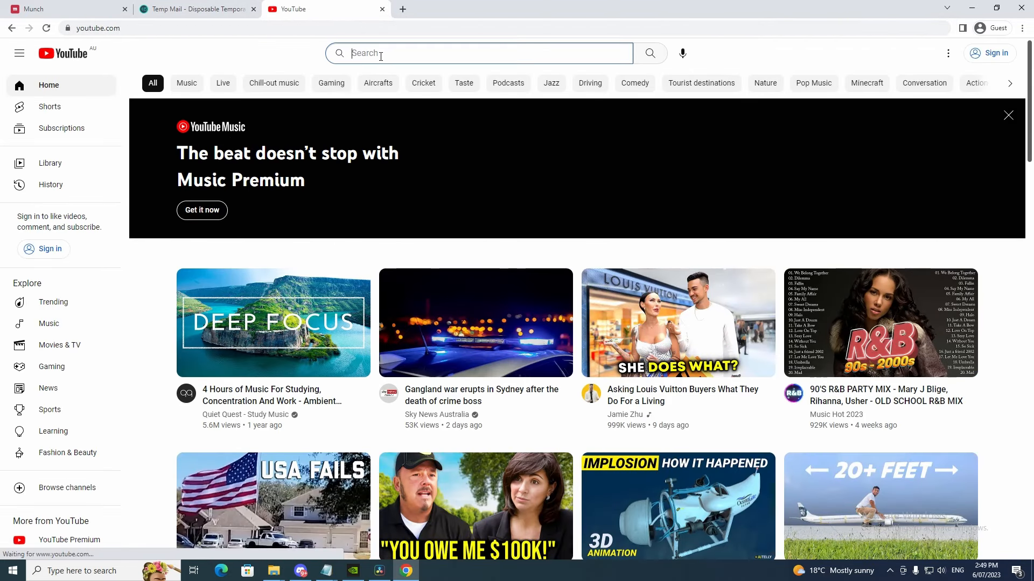
text(make money onlie)
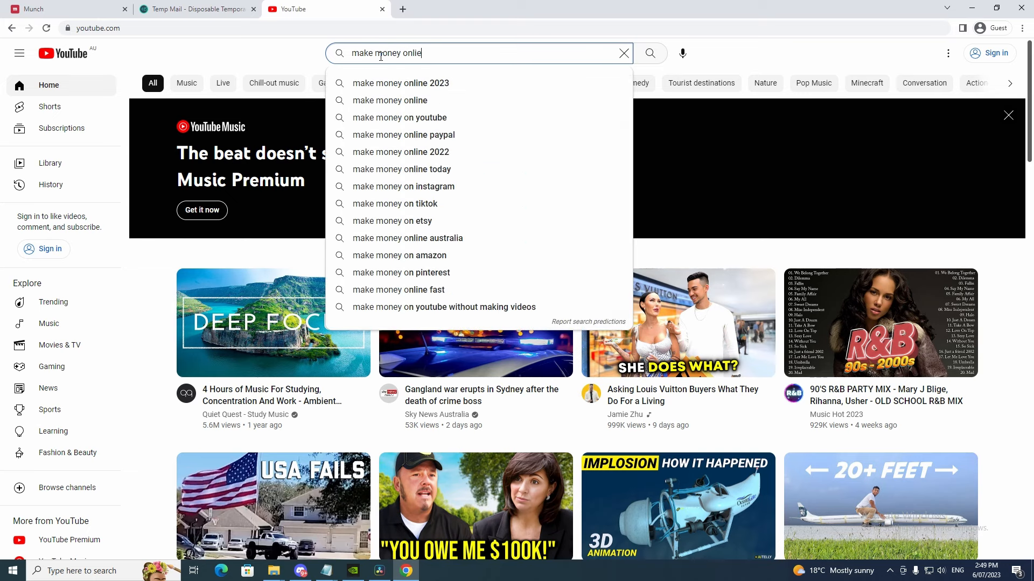
key(Return)
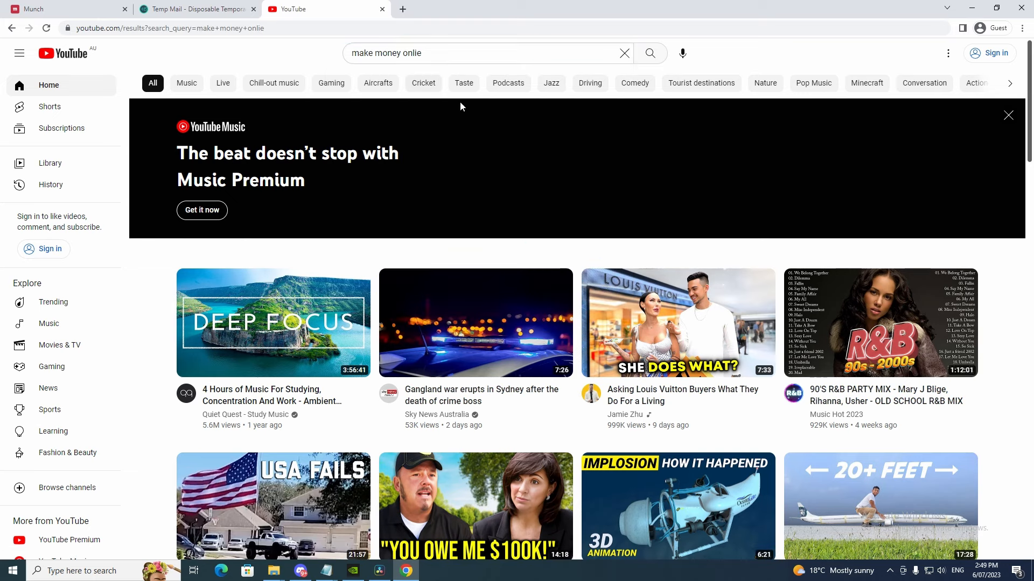
Step: Open the video "7 Passive Income Ideas - How I Make $67k per Week" from the results and pause playback
scroll(471, 136, down, 2)
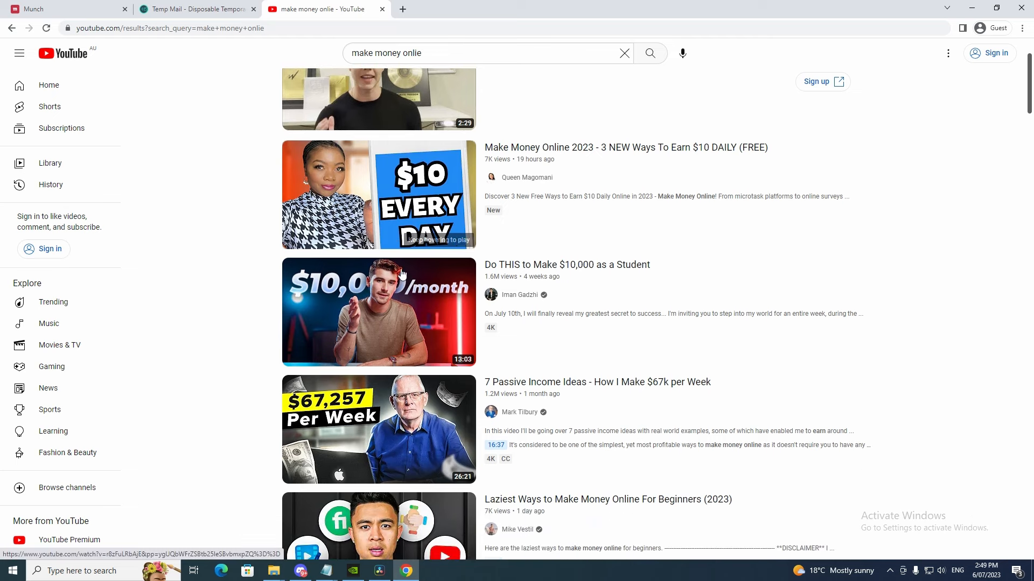
scroll(410, 374, down, 1)
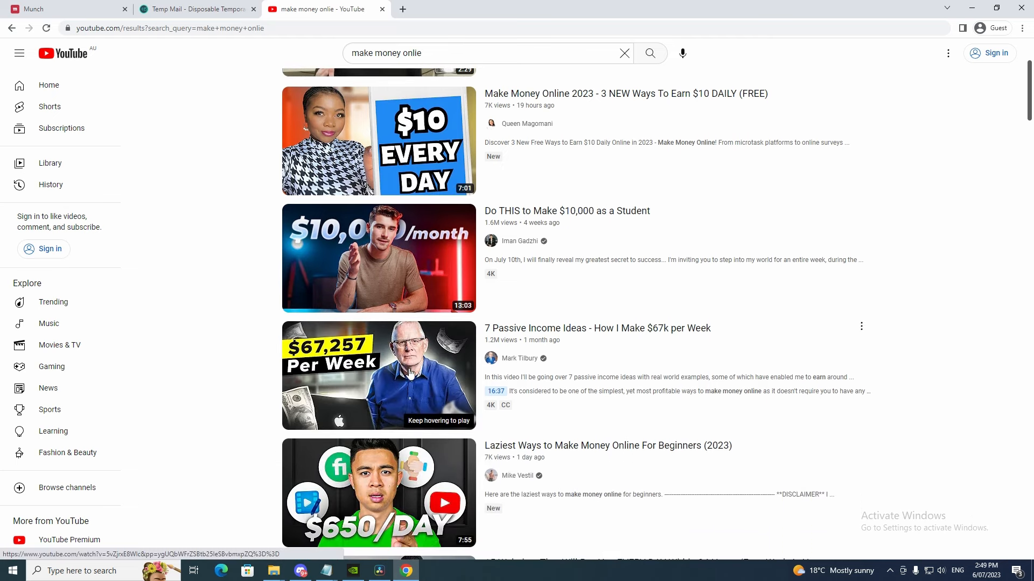
mouse_move(407, 390)
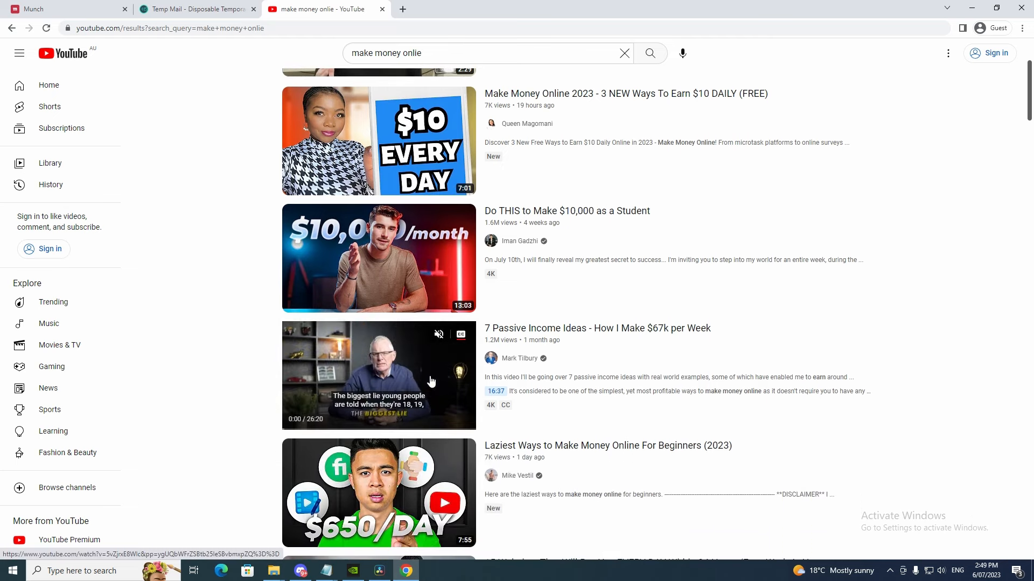
click(389, 368)
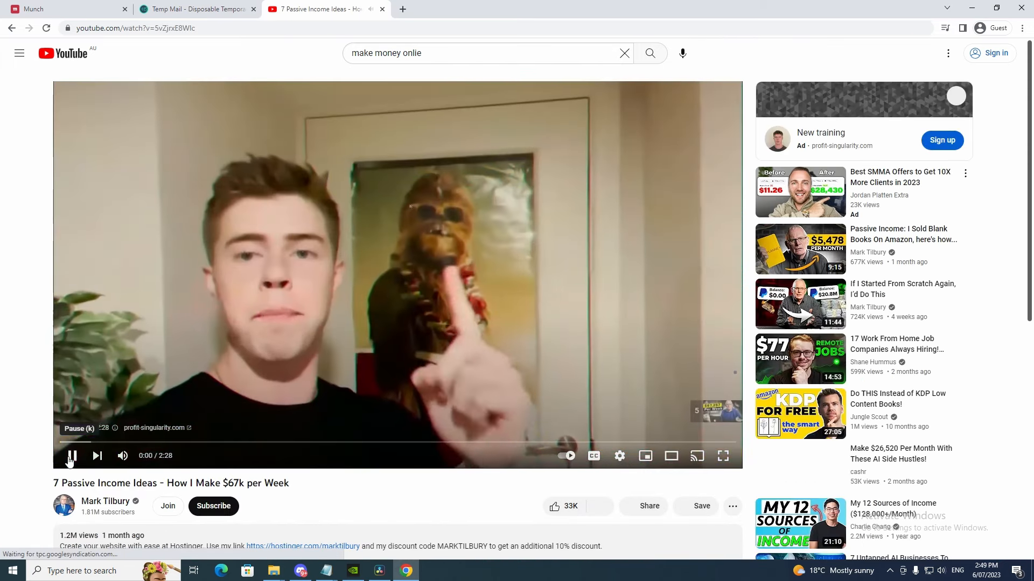
click(71, 456)
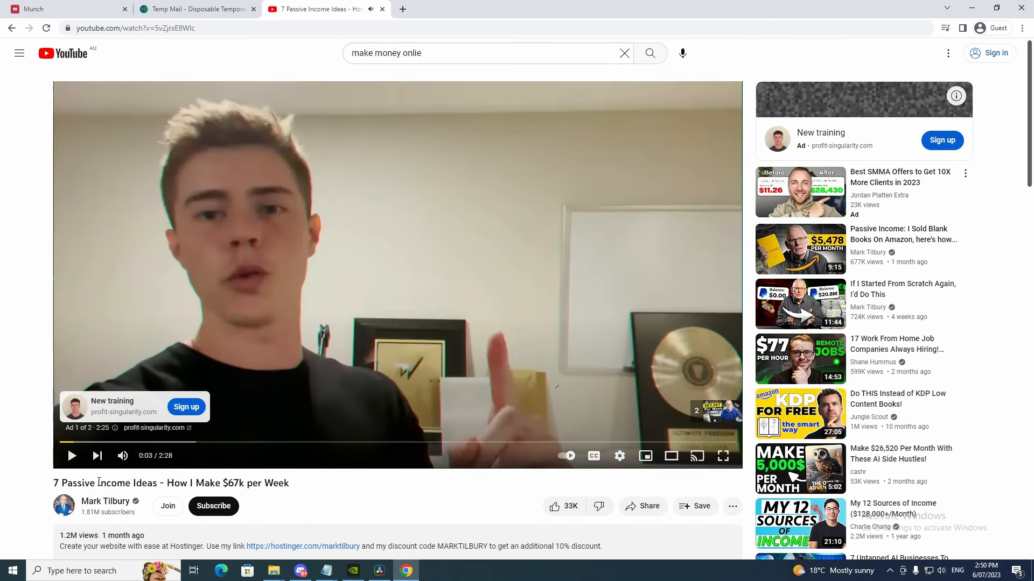
Step: Copy the YouTube video's link, insert it as the Munch project's source and continue to the subtitle styles
click(134, 28)
right_click(144, 29)
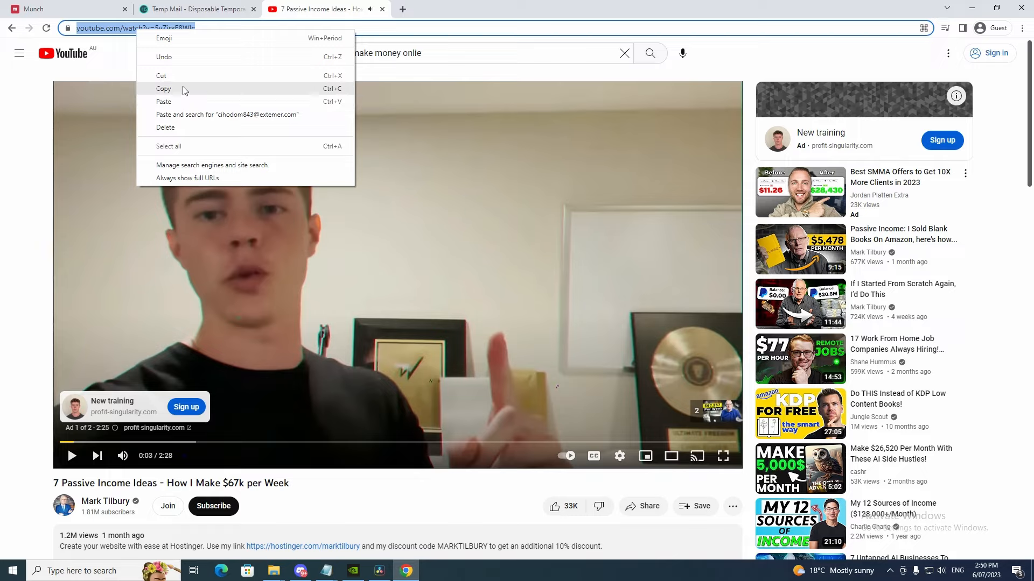
click(212, 87)
click(50, 5)
click(519, 263)
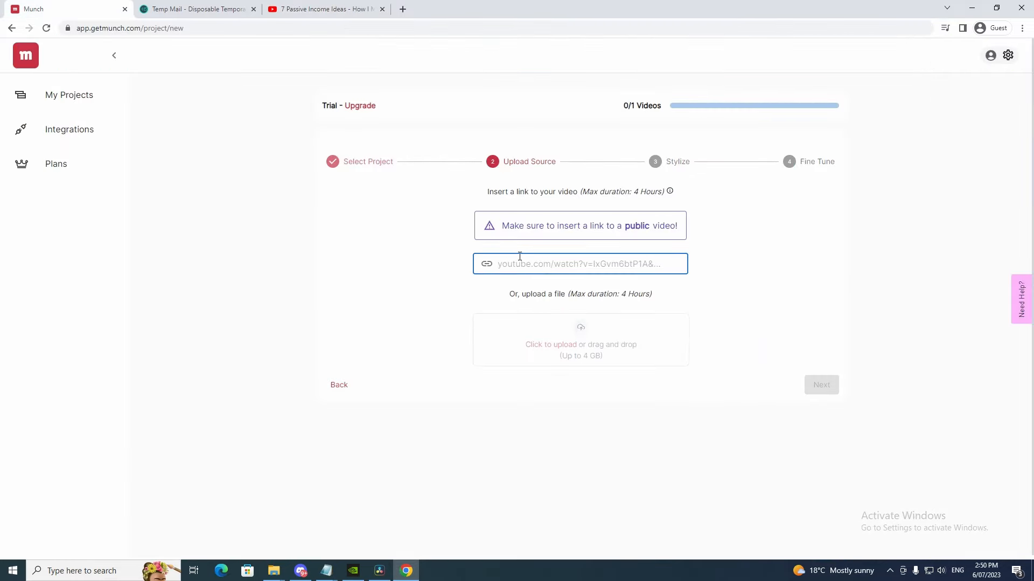
key(ctrl+v)
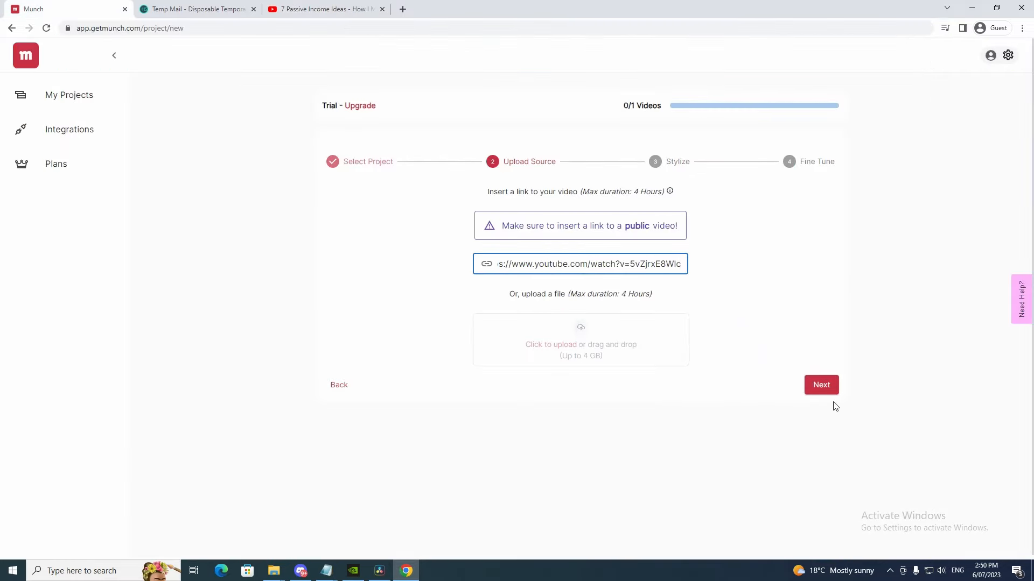
click(819, 386)
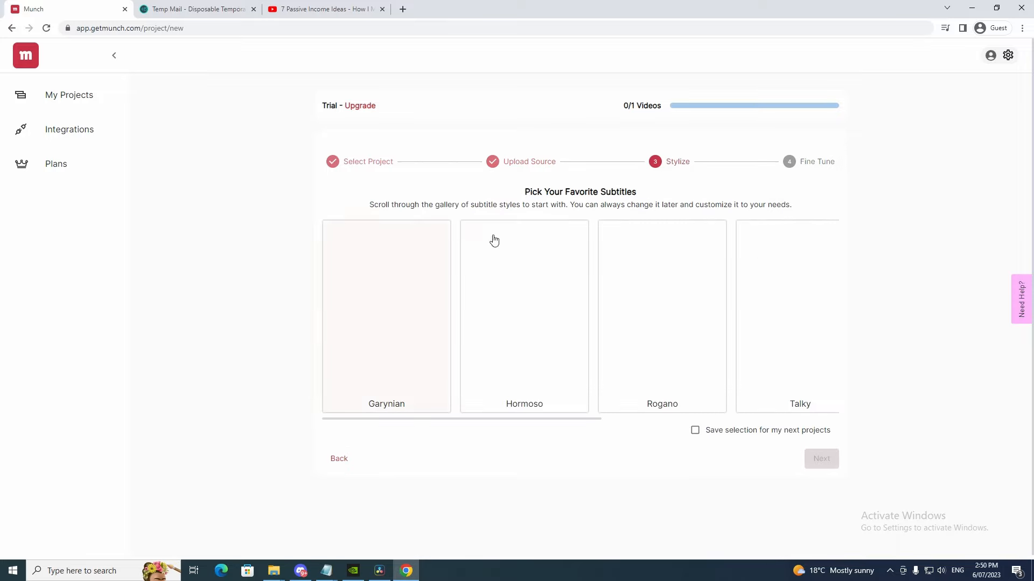
Step: Browse the subtitle style gallery and choose the Rogano style
mouse_move(503, 472)
mouse_down()
mouse_move(753, 482)
mouse_move(495, 489)
mouse_up()
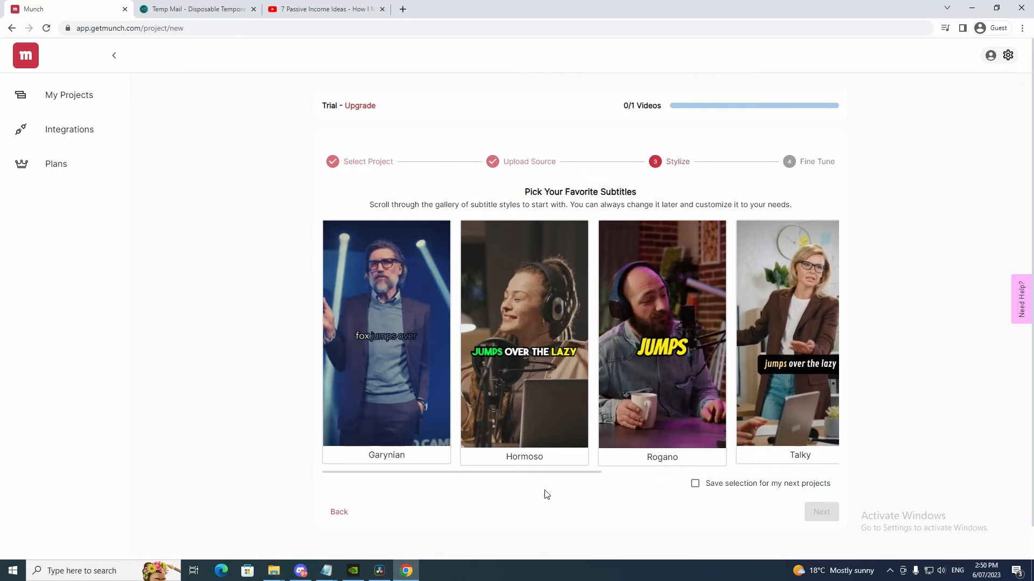
drag(566, 477, 685, 479)
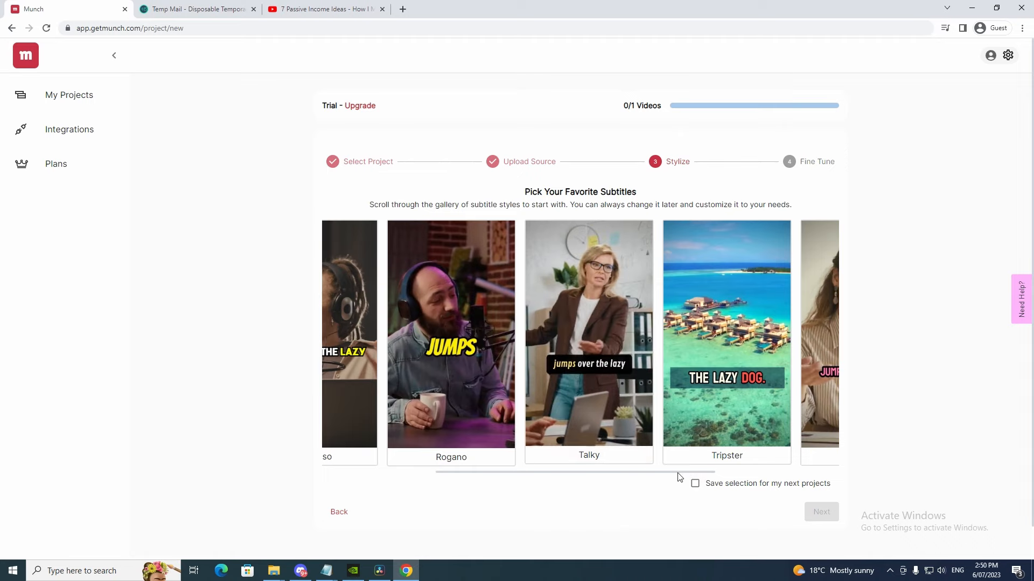
drag(667, 475, 628, 473)
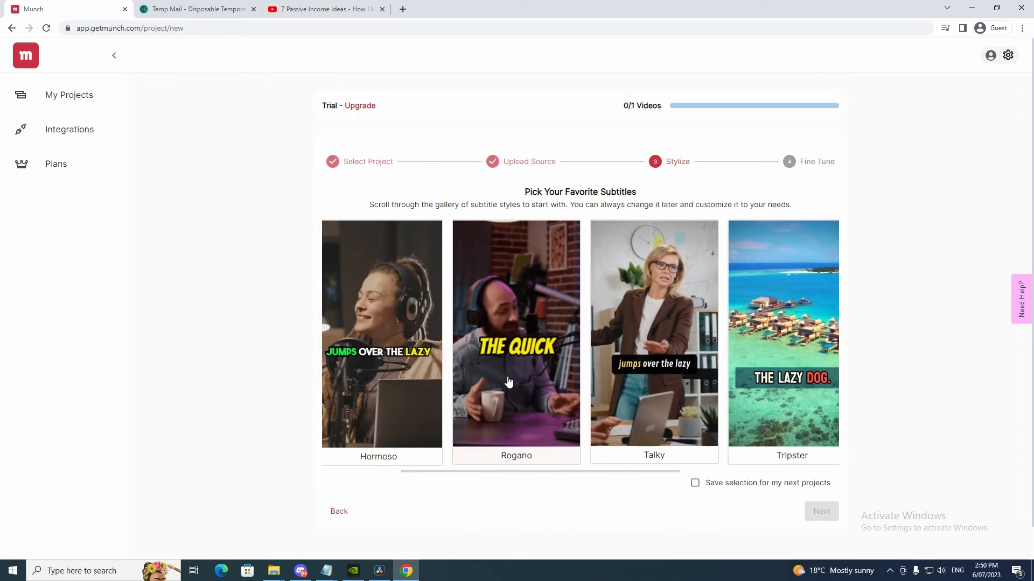
click(508, 384)
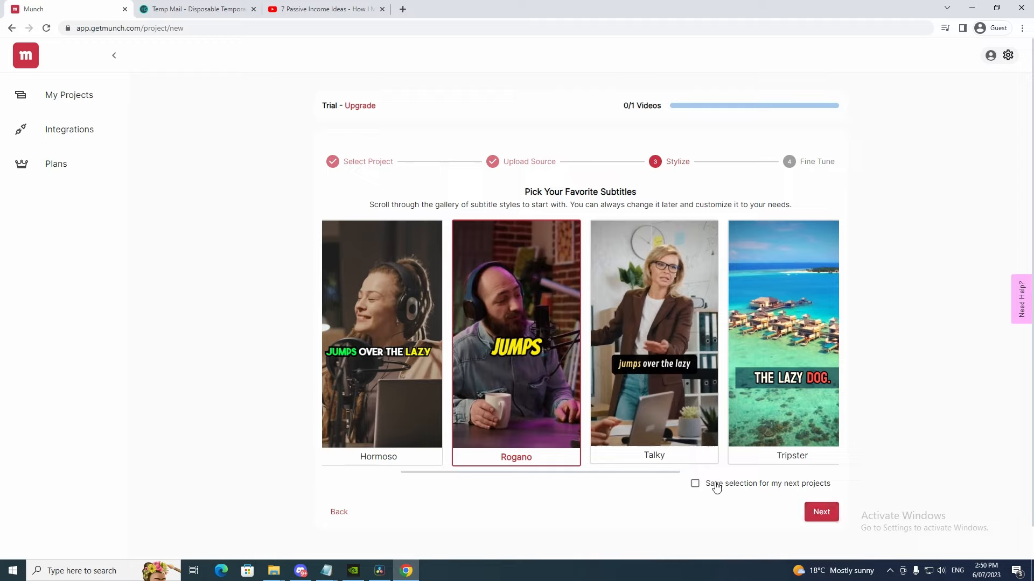
Step: Continue to the fine-tuning stage, name the project "mark" and describe the source video as Explainer
click(817, 514)
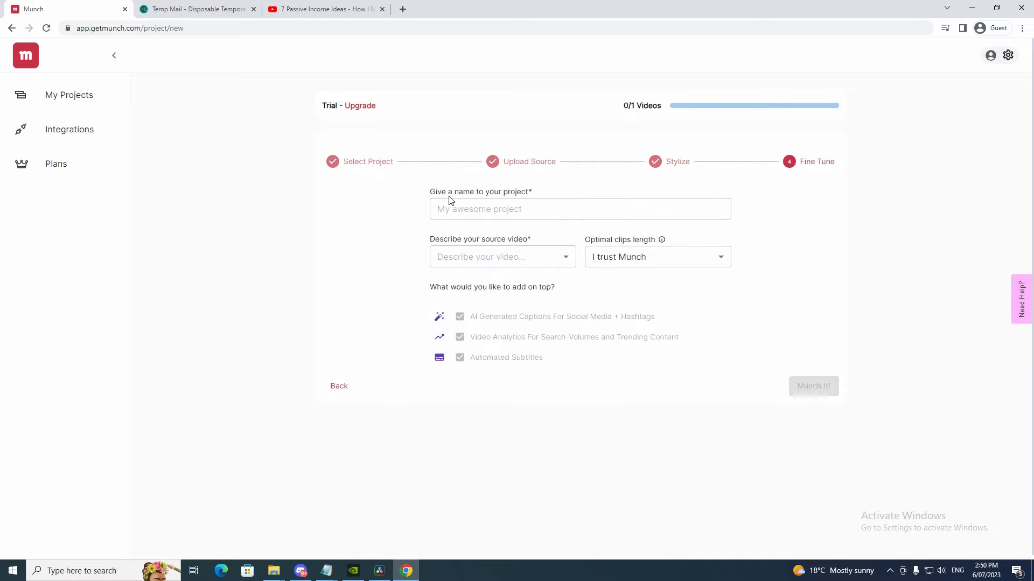
click(475, 210)
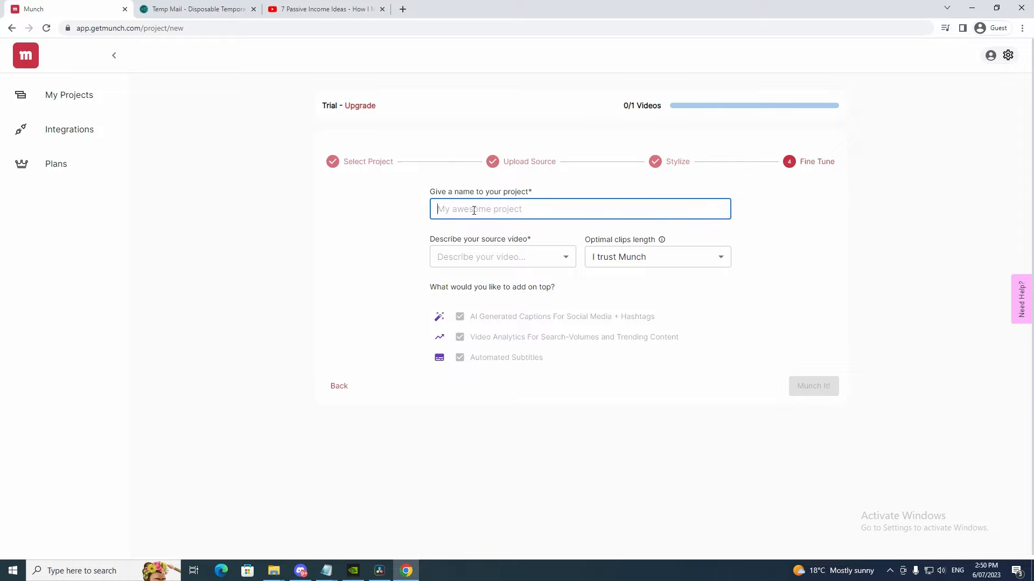
text(mark)
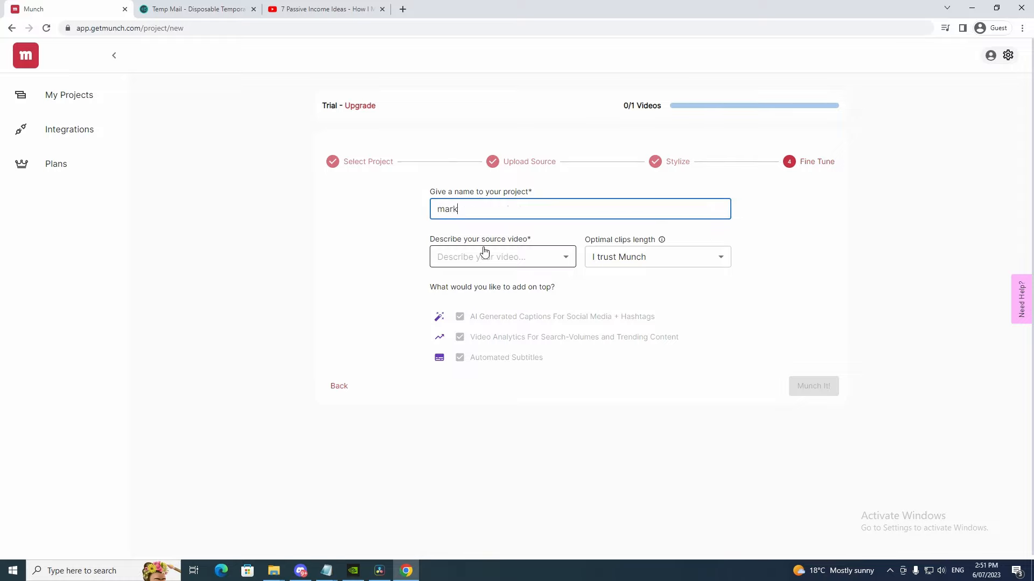
click(470, 258)
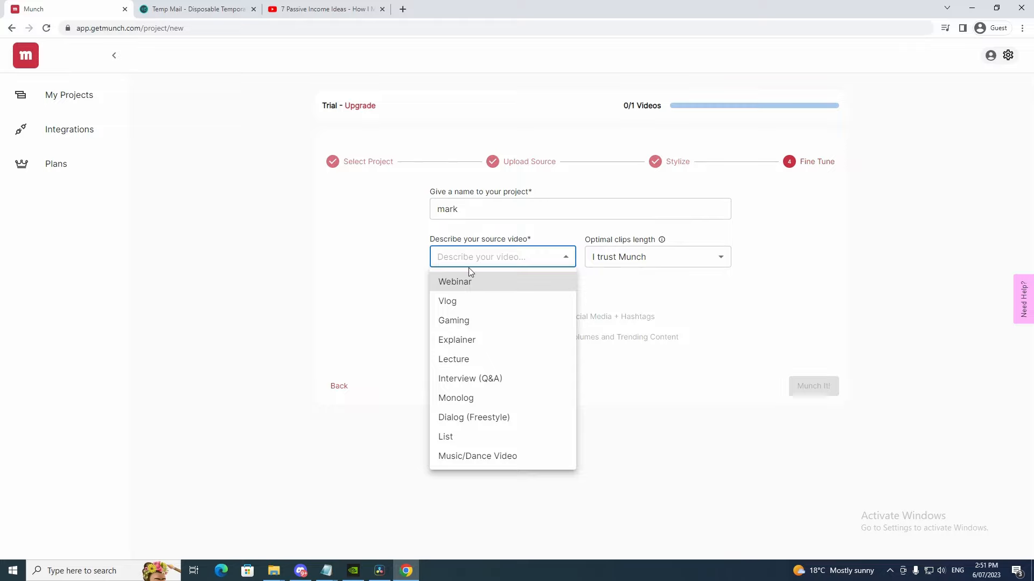
click(463, 340)
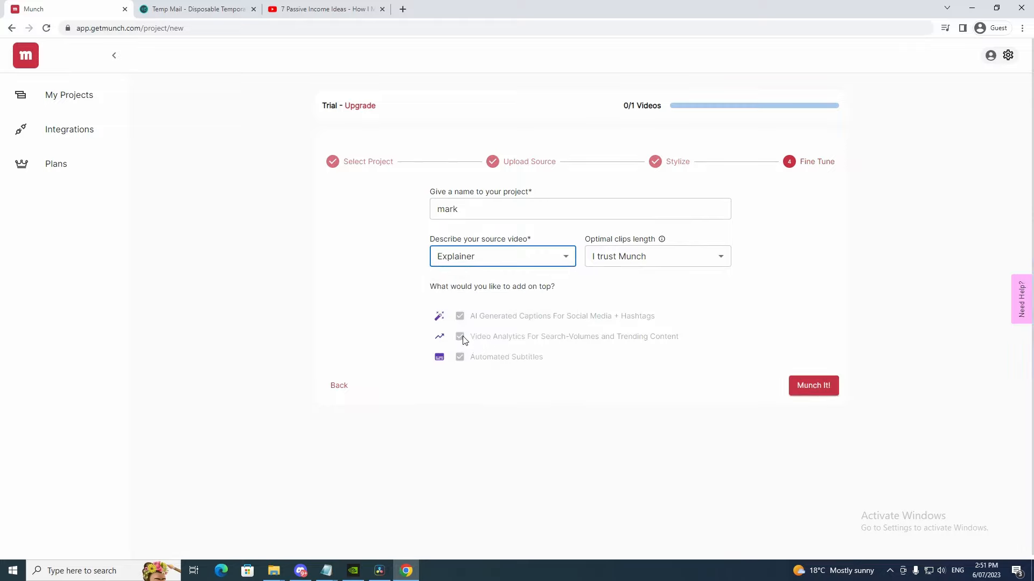
click(495, 252)
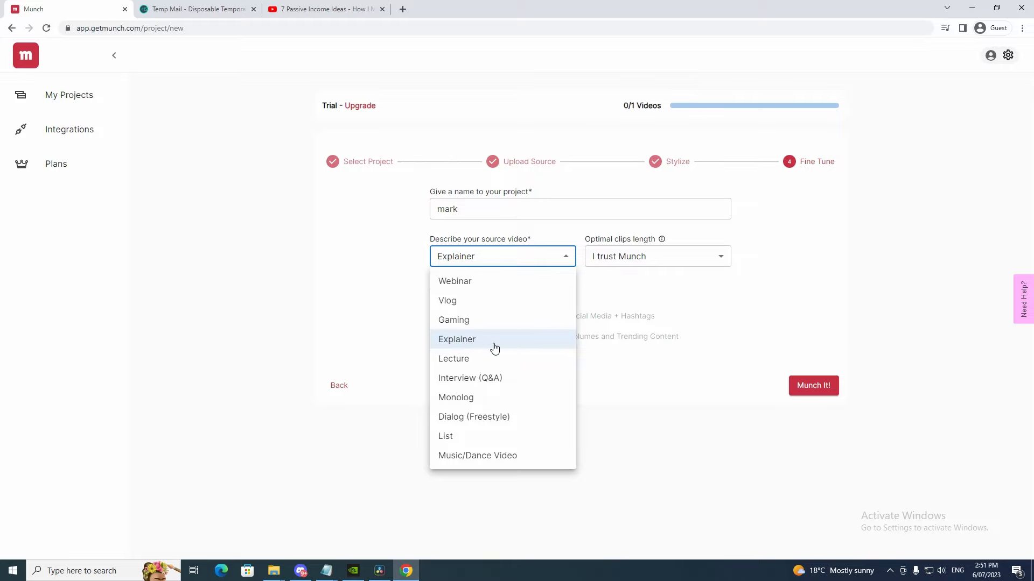
click(662, 305)
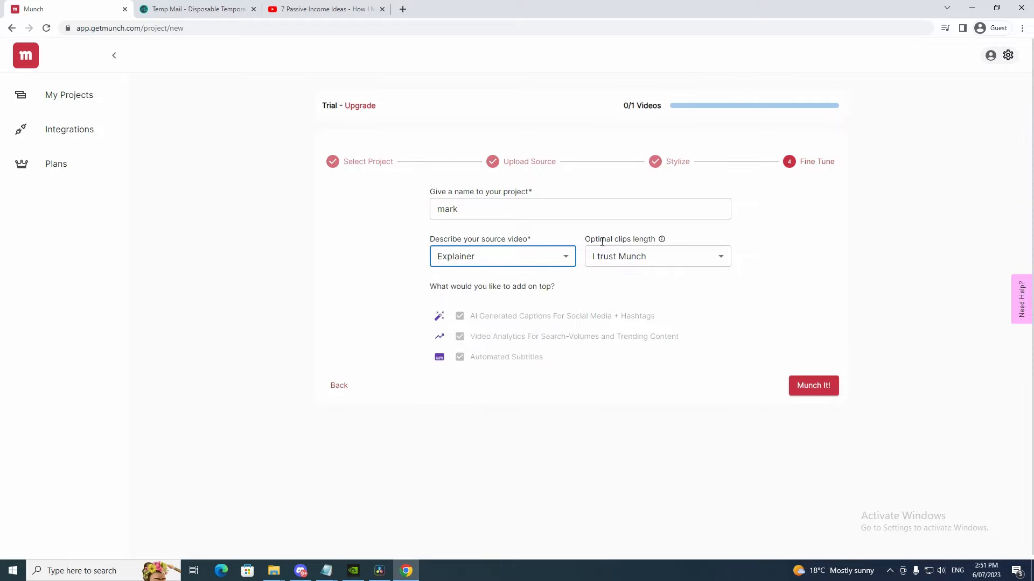
Step: Keep the optimal clips length at "I trust Munch" and start processing the project
click(634, 259)
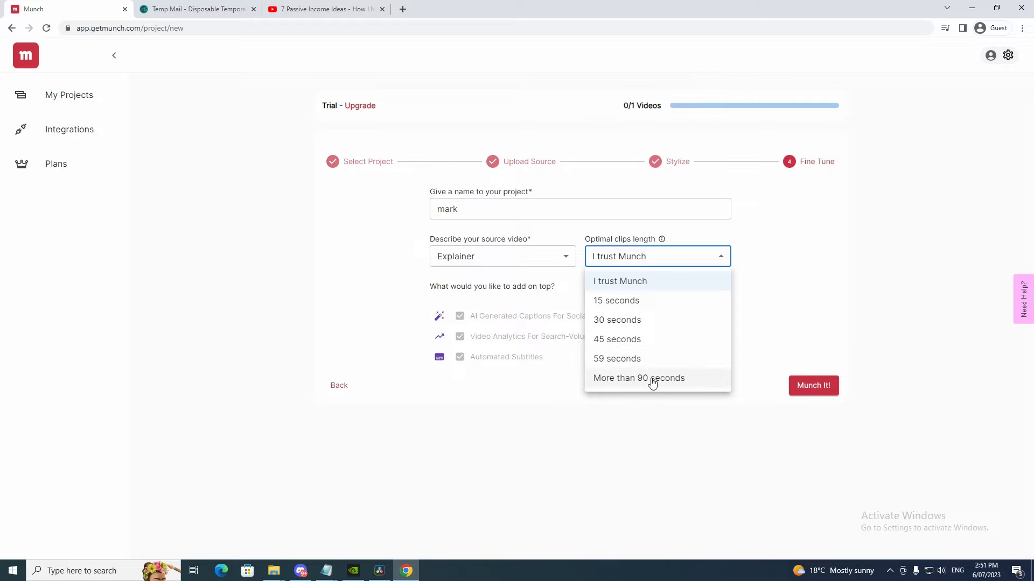
click(662, 283)
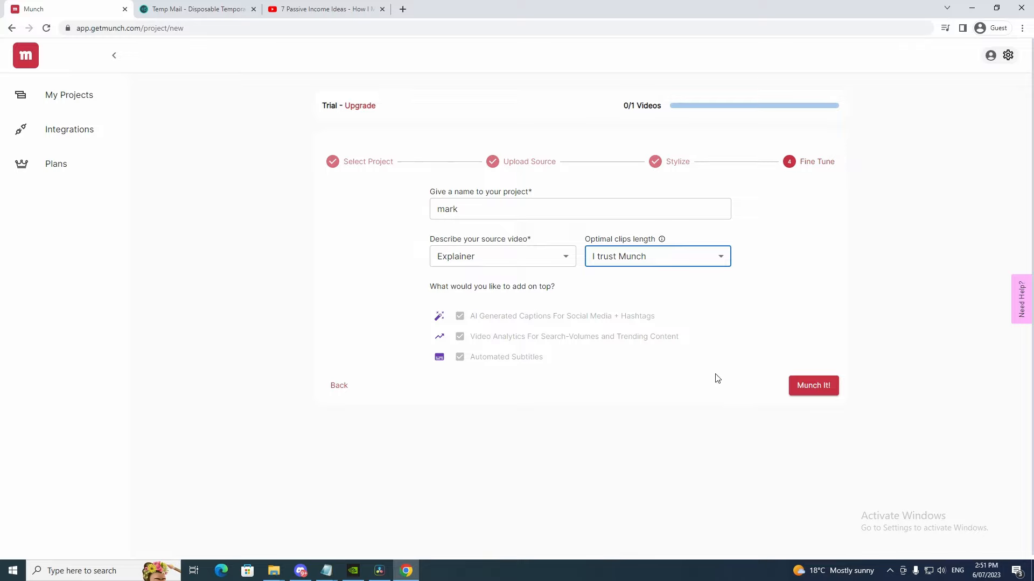
click(817, 394)
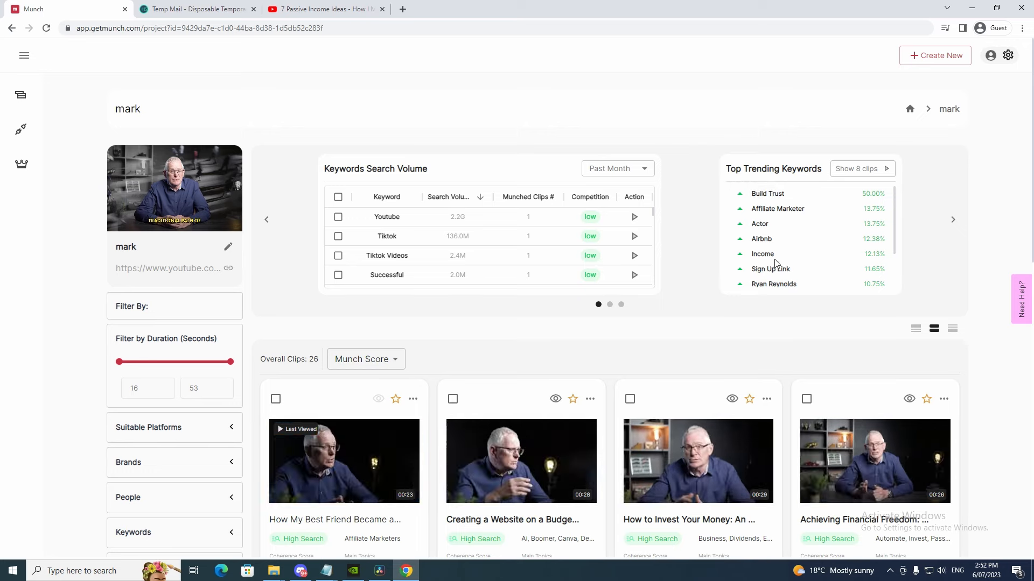
Step: Look through the project's generated clips along with the keyword search volume and trending keyword data
scroll(512, 312, down, 2)
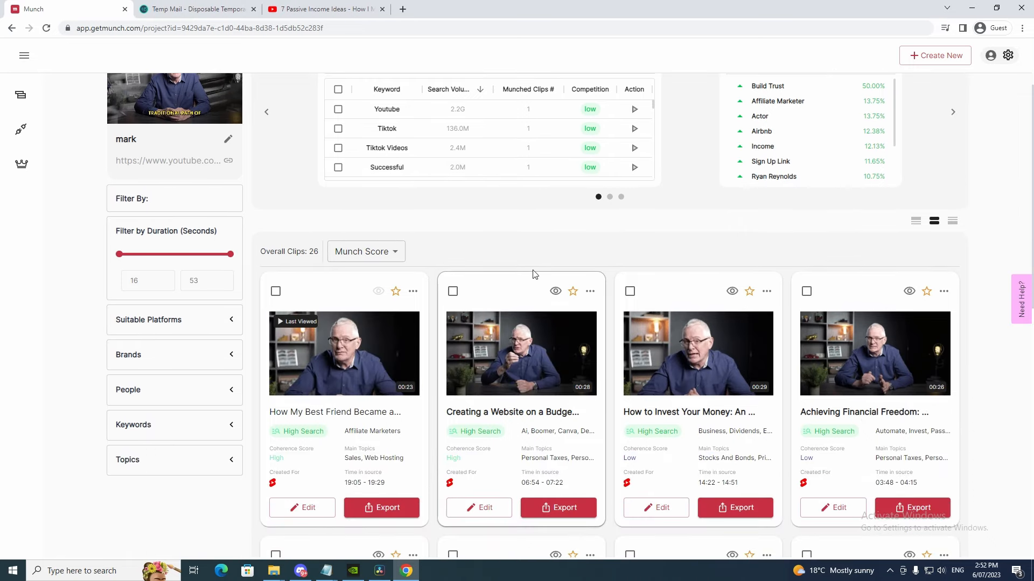
scroll(377, 265, down, 1)
scroll(248, 334, up, 2)
scroll(253, 392, down, 2)
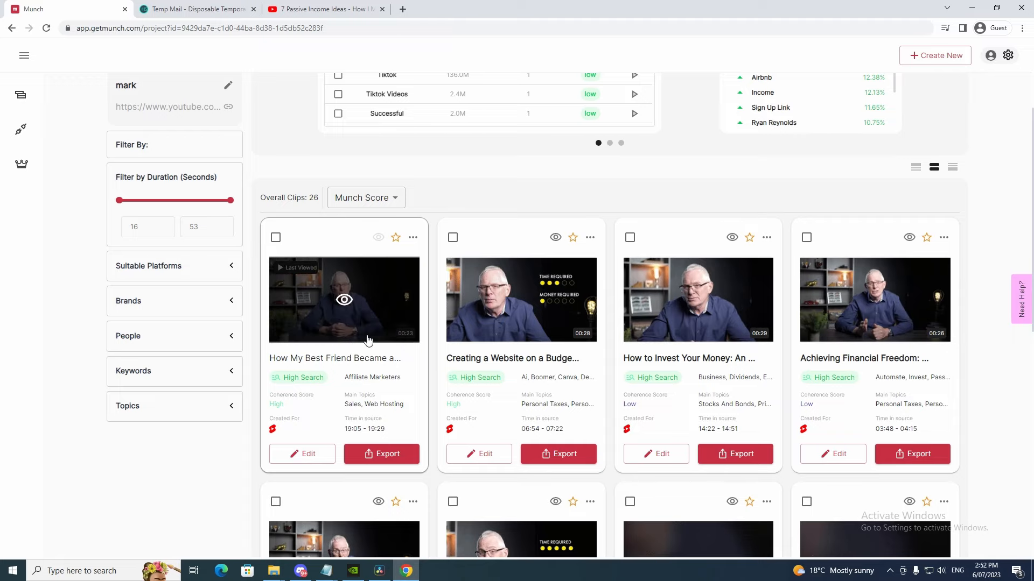
scroll(683, 290, down, 9)
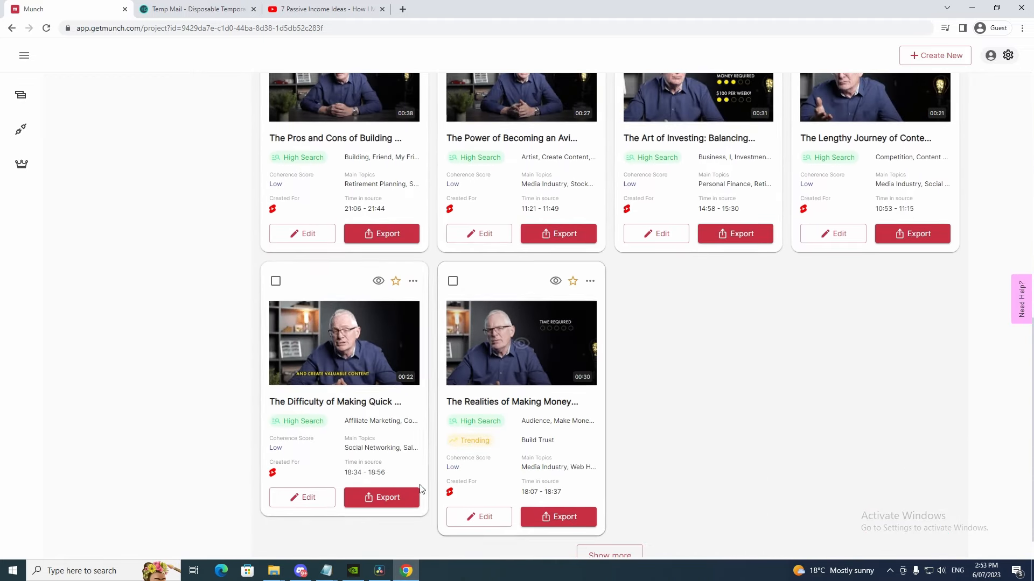
scroll(457, 468, up, 9)
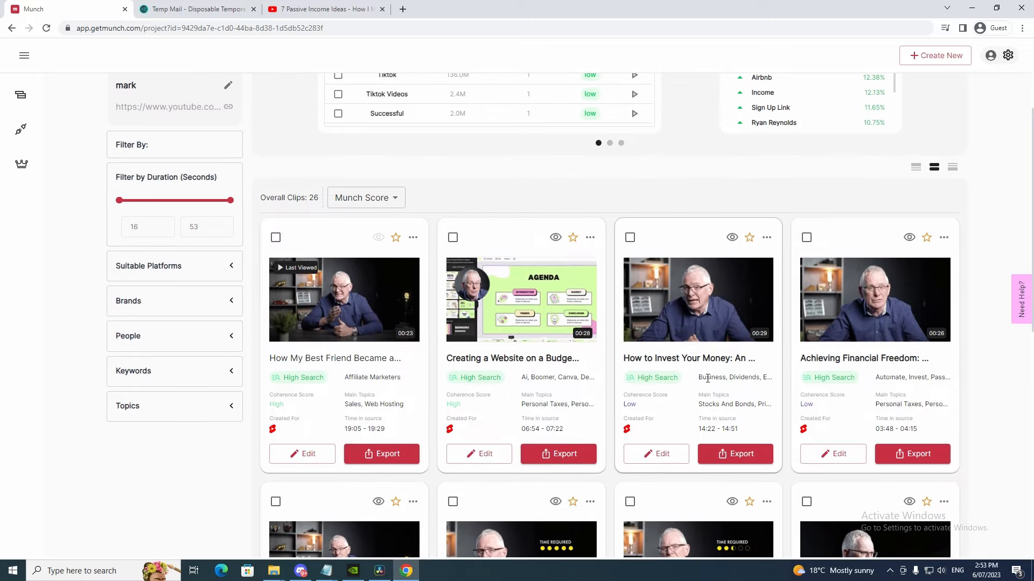
scroll(707, 378, up, 3)
scroll(345, 312, down, 3)
Step: Open the first clip, "How My Best Friend Became a...", for editing and show its subtitle style settings
mouse_move(329, 315)
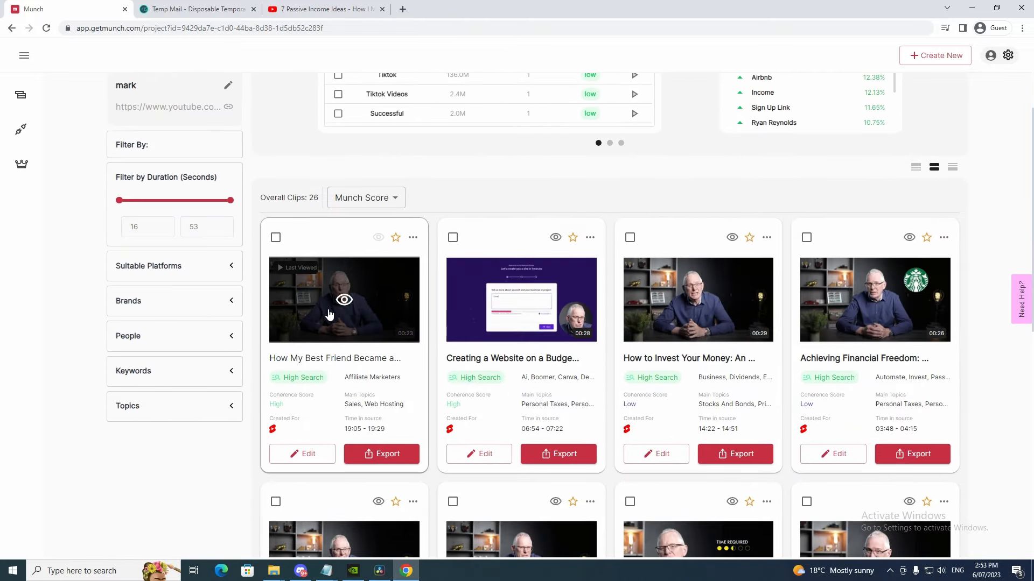
click(308, 455)
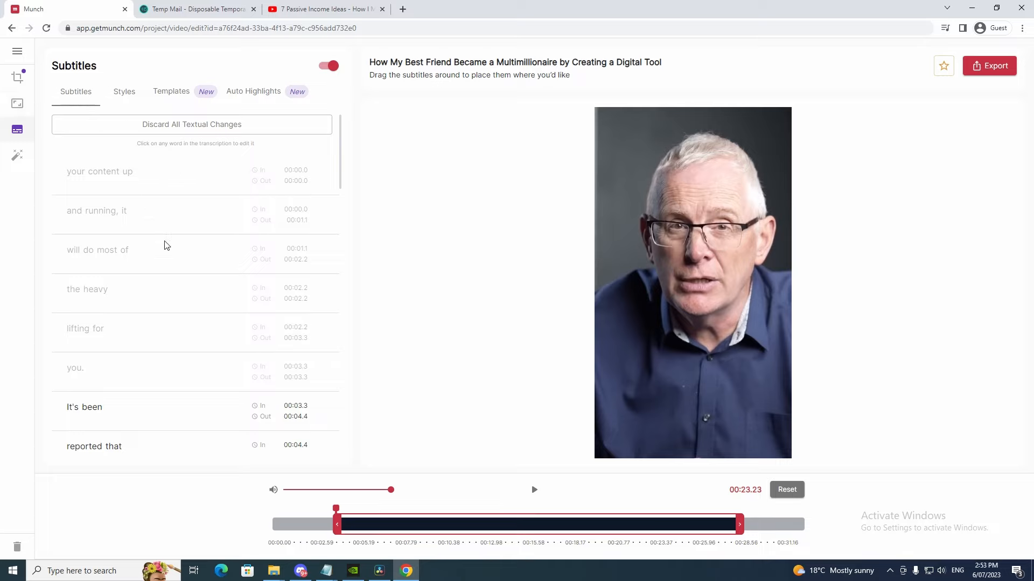
click(123, 92)
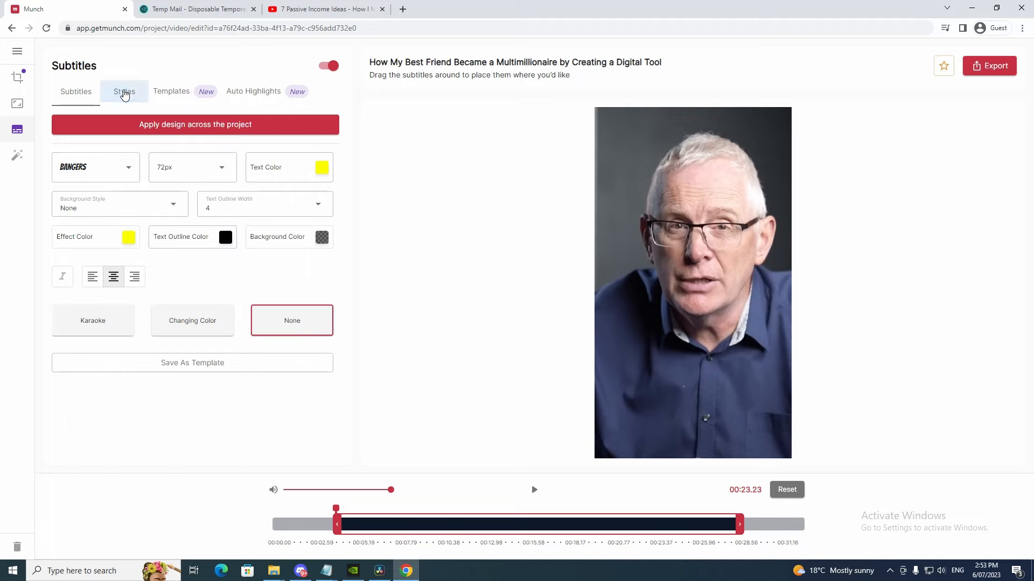
Step: Examine the font, font size and text colour options available for the clip's subtitles
click(127, 172)
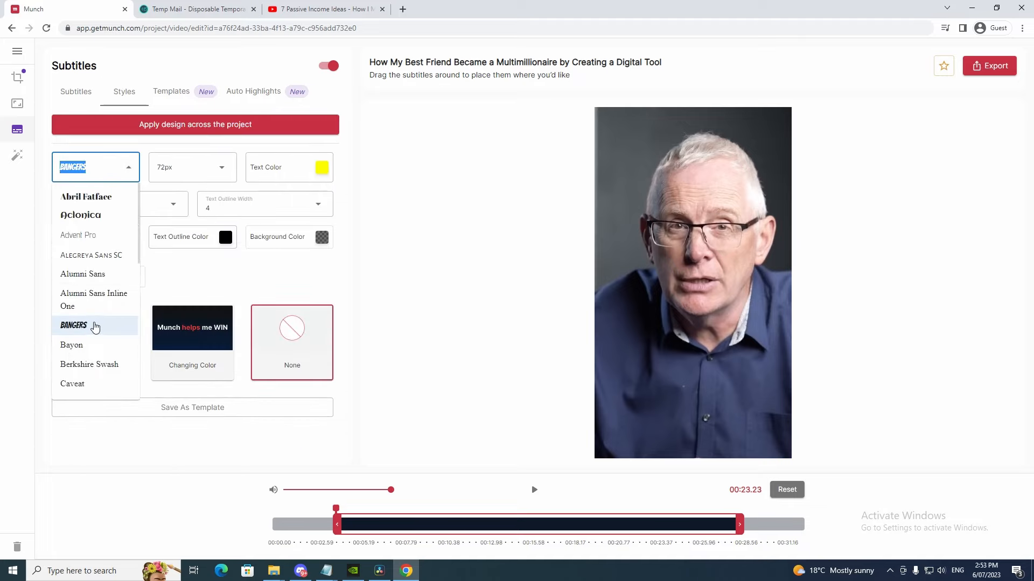
click(203, 291)
click(196, 167)
click(275, 168)
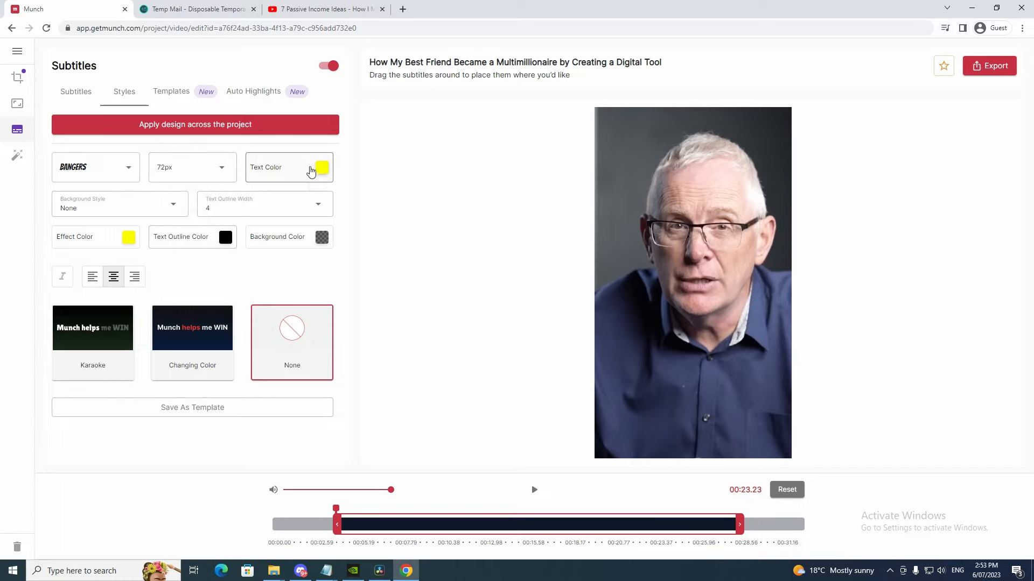
click(298, 170)
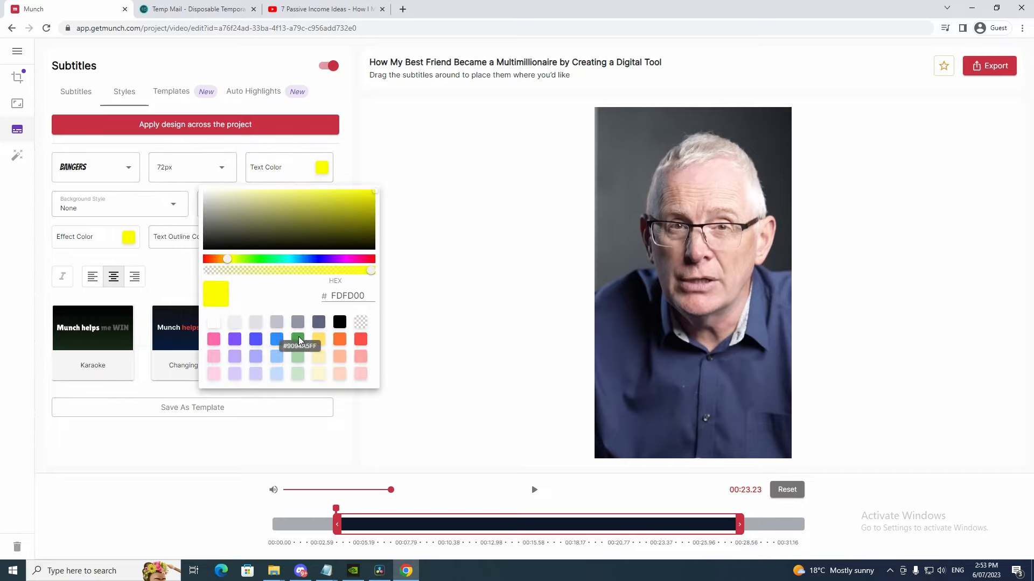
click(363, 508)
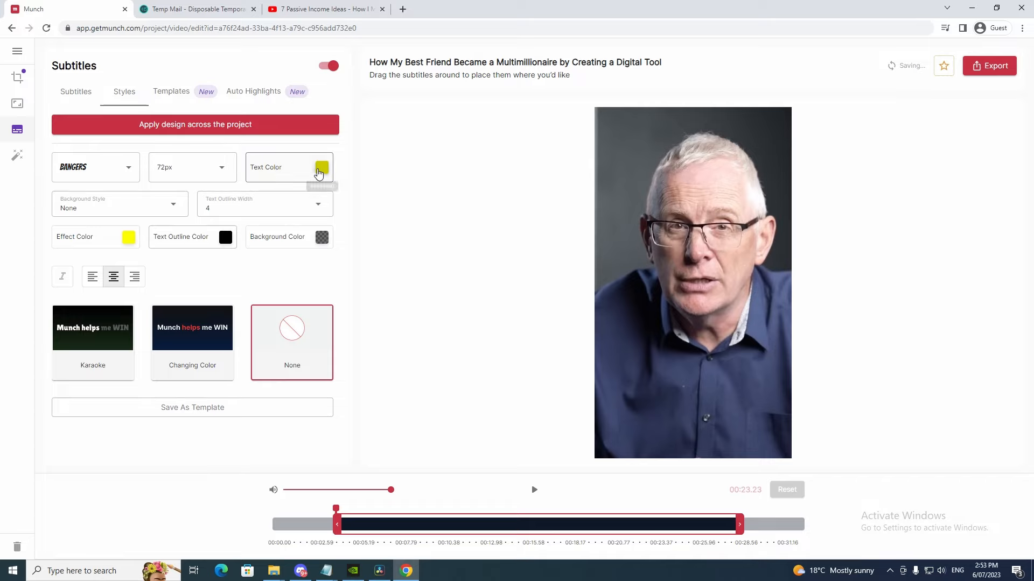
click(321, 172)
click(387, 222)
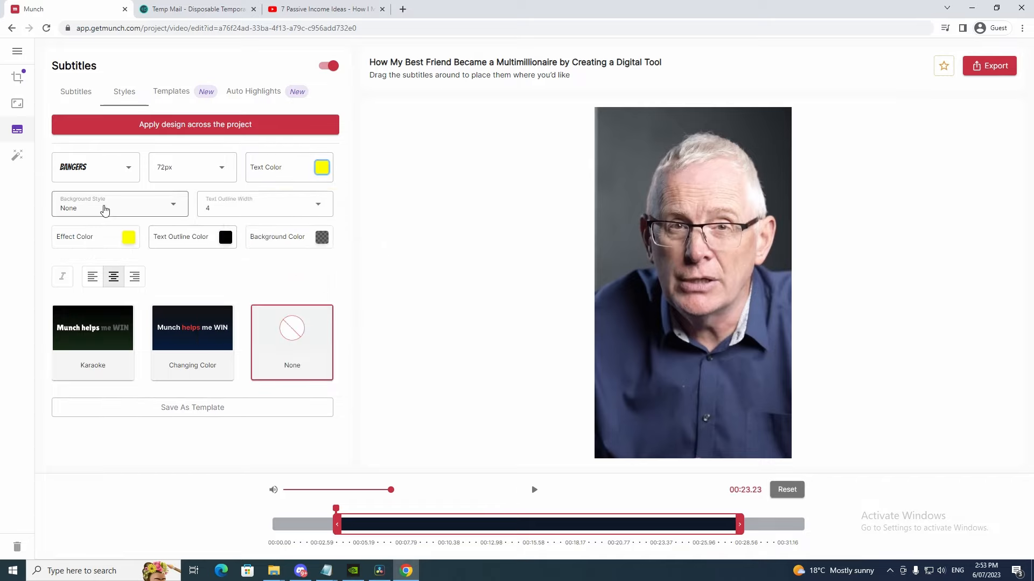
Step: Try the Rounded background style on the subtitles and set it back to None
click(92, 209)
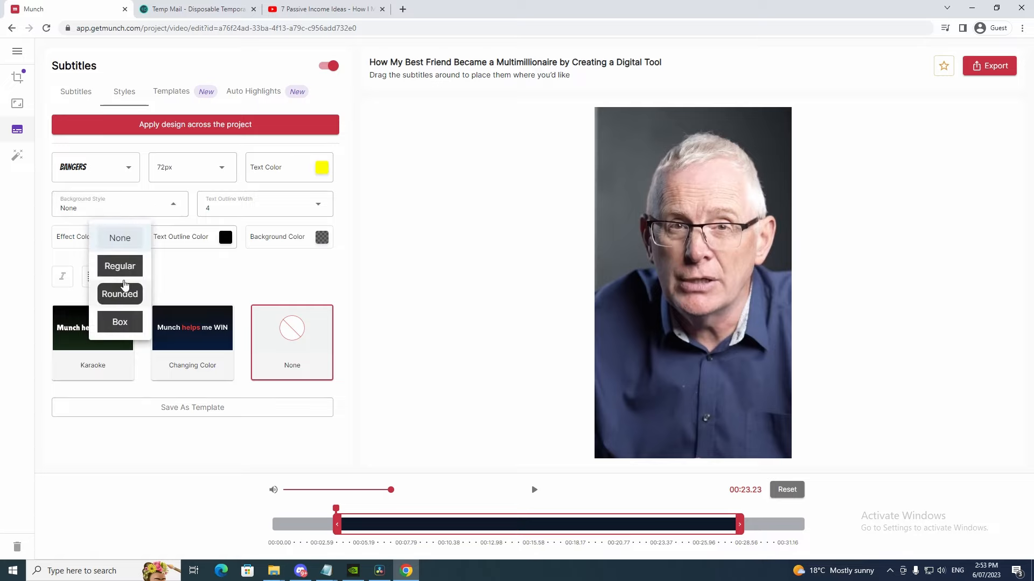
click(121, 294)
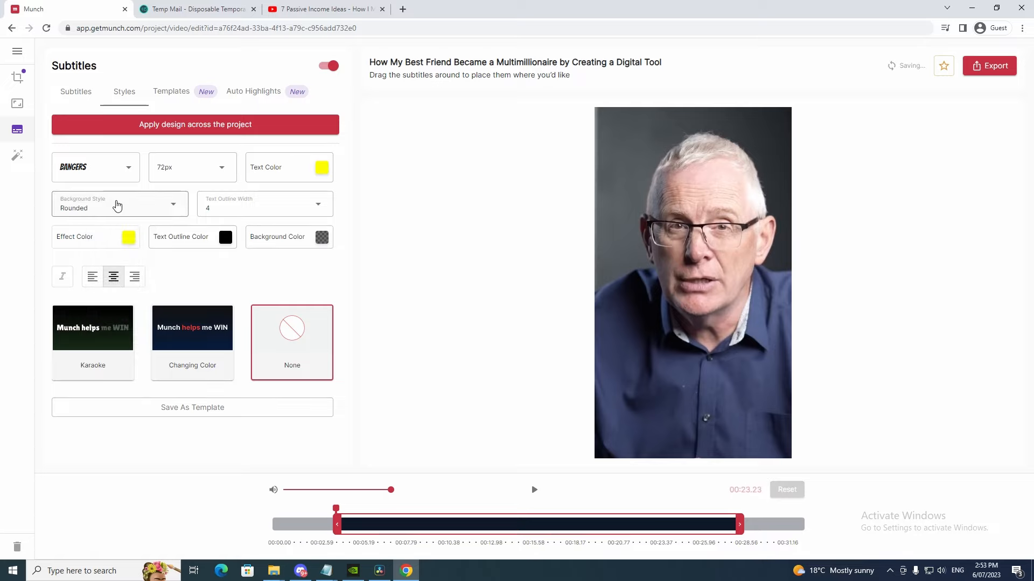
click(120, 206)
click(119, 239)
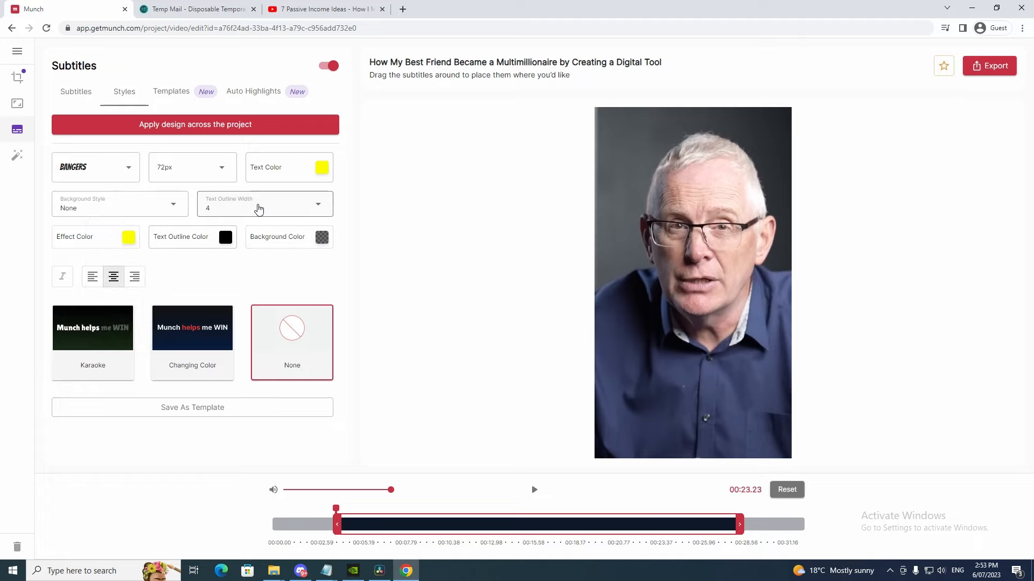
Step: Extend the clip's start slightly earlier and move the playhead to a subtitled frame at about 7 seconds
click(258, 209)
click(321, 290)
drag(337, 522, 399, 509)
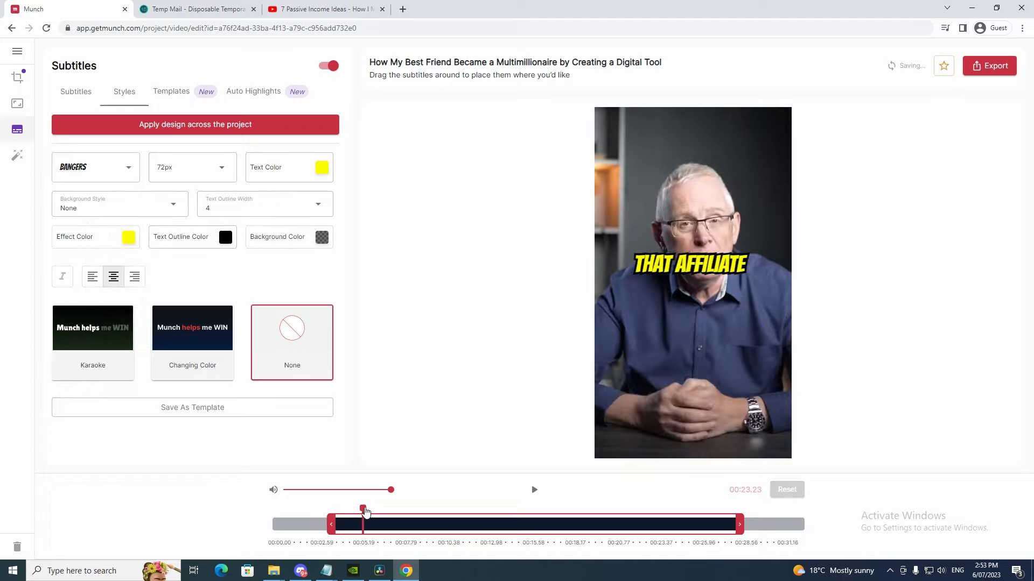
Step: Try a wider text outline and the red outline colour FF4F4A on the subtitles, returning the colour to black
click(288, 208)
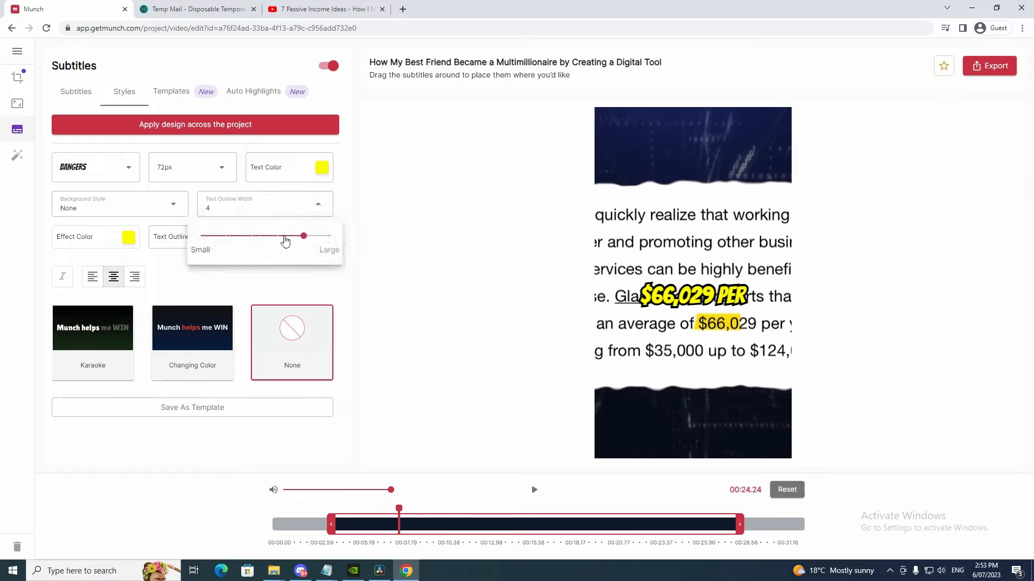
drag(303, 235, 329, 235)
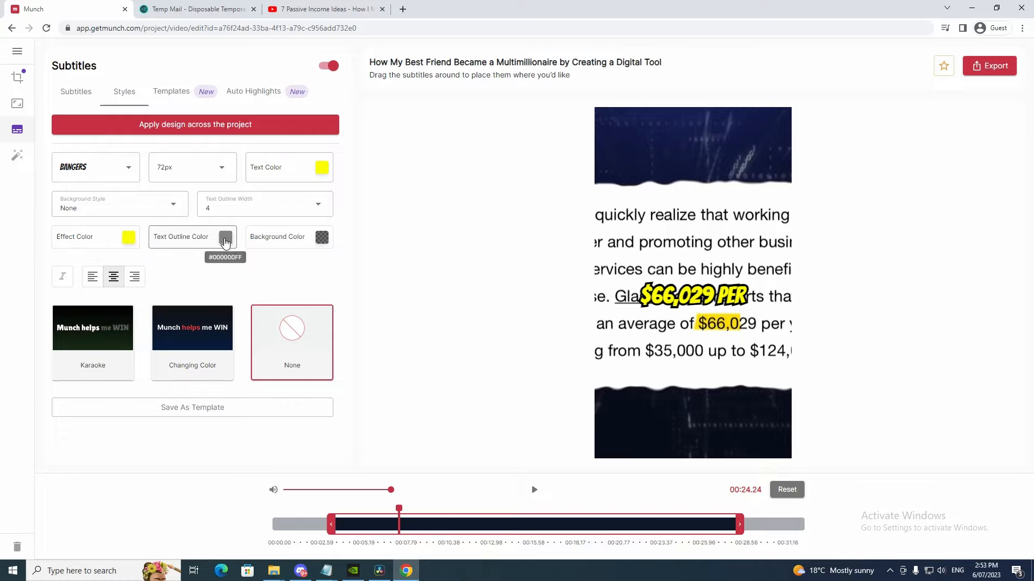
click(226, 243)
click(264, 405)
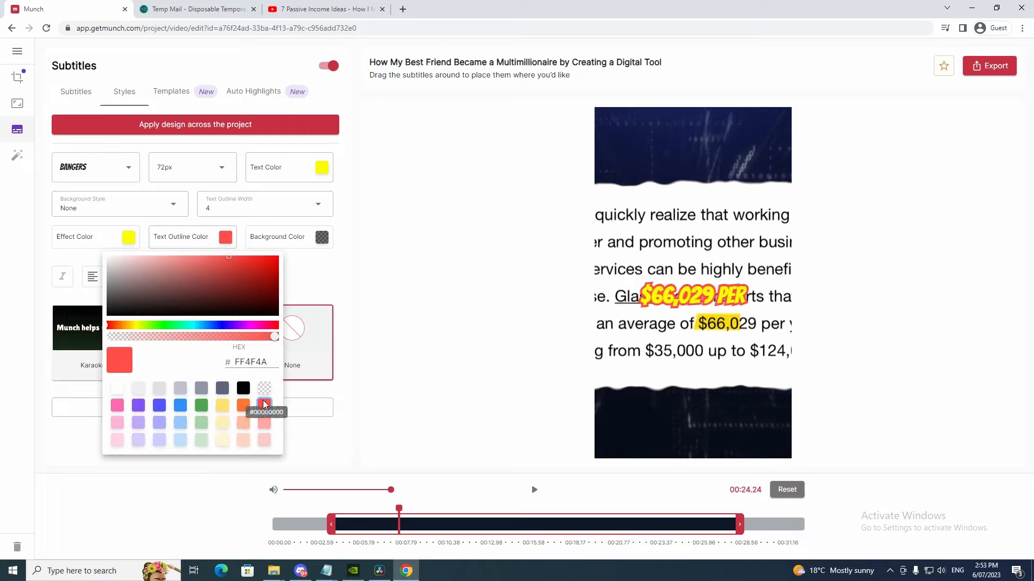
click(243, 388)
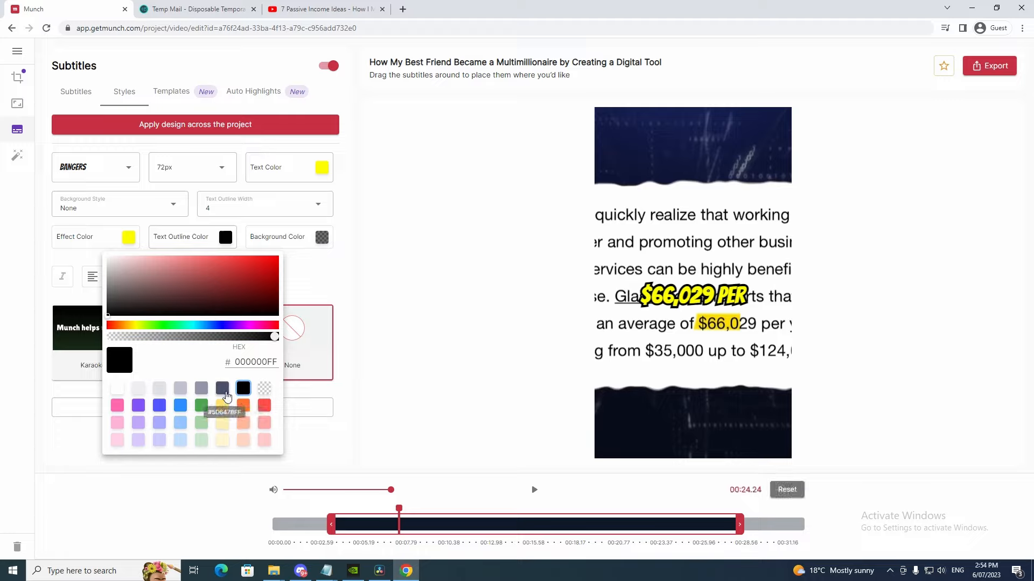
click(342, 428)
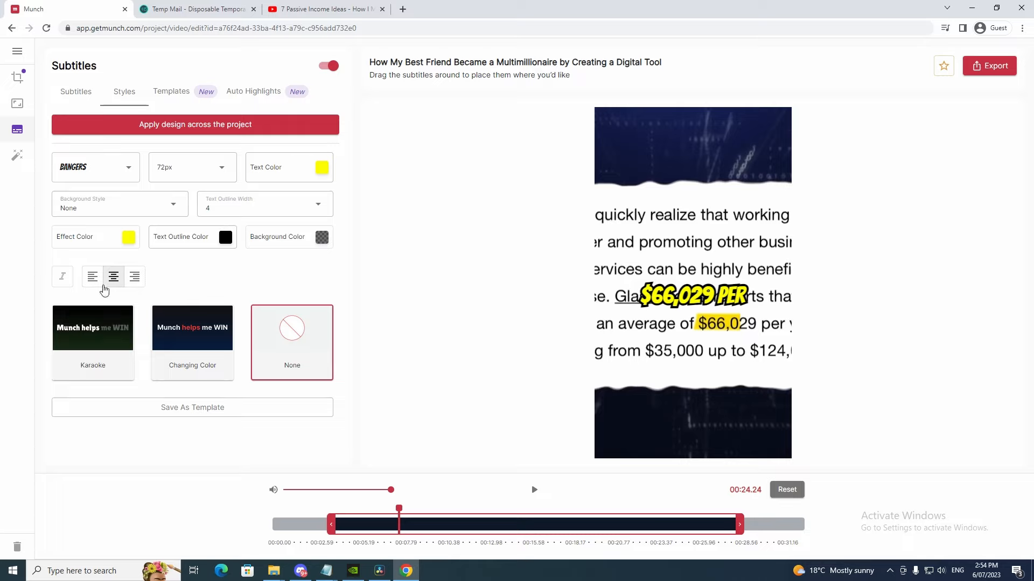
Step: Try left and right alignment for the subtitles and return them to centre alignment
click(92, 276)
click(113, 276)
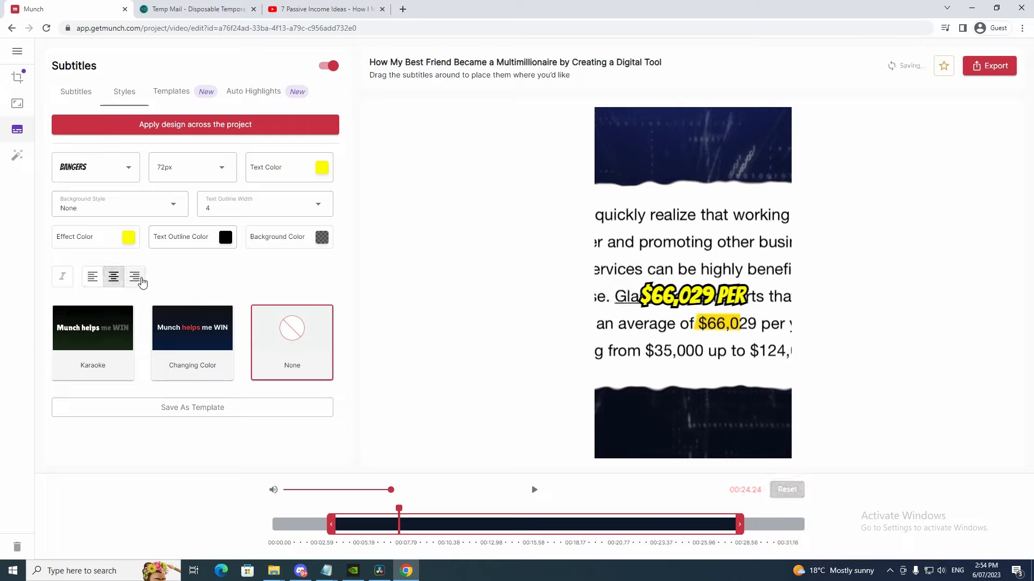
click(135, 277)
click(113, 277)
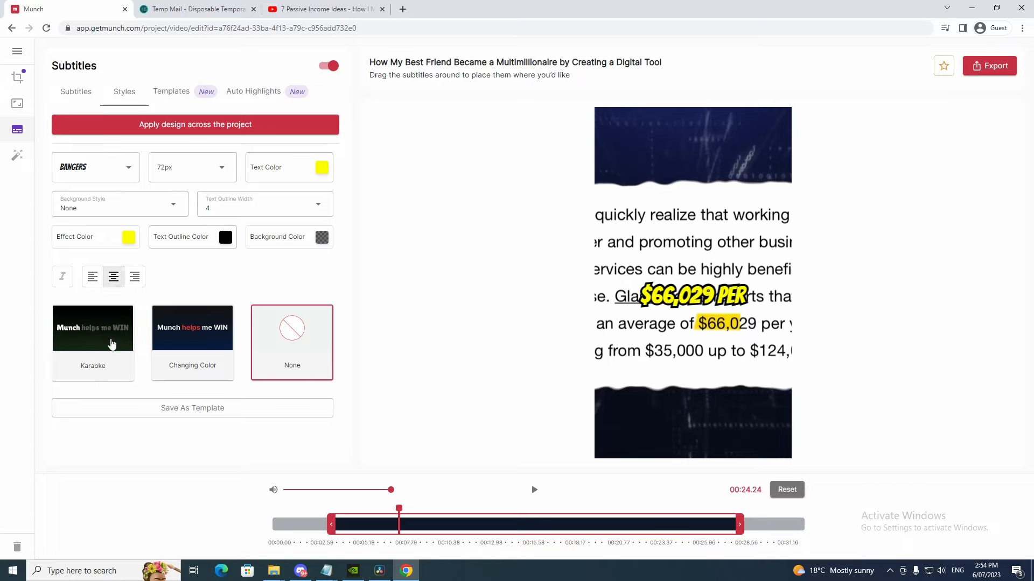
Step: Apply the Karaoke effect to the subtitles and play the clip to preview it
click(128, 347)
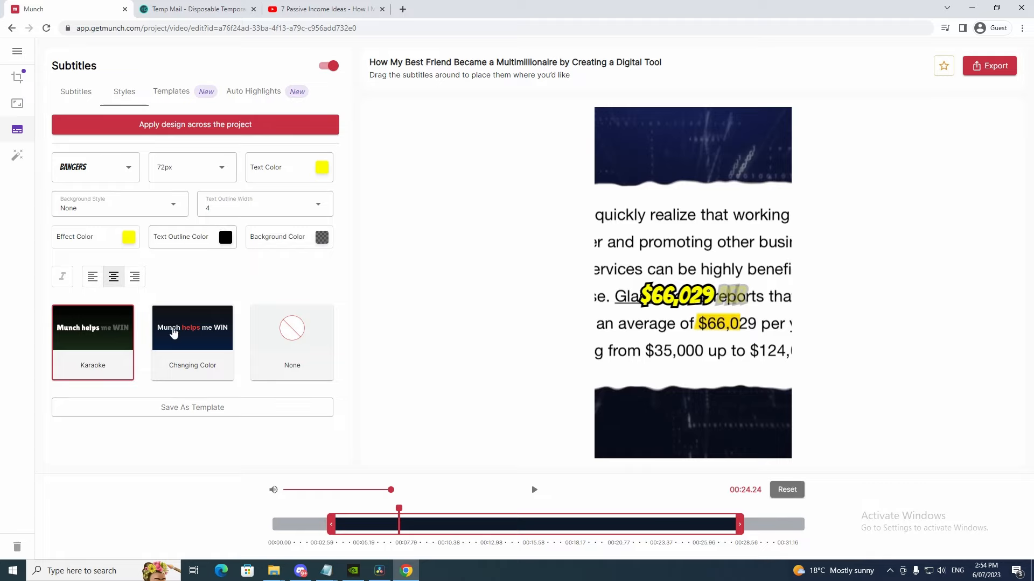
click(535, 490)
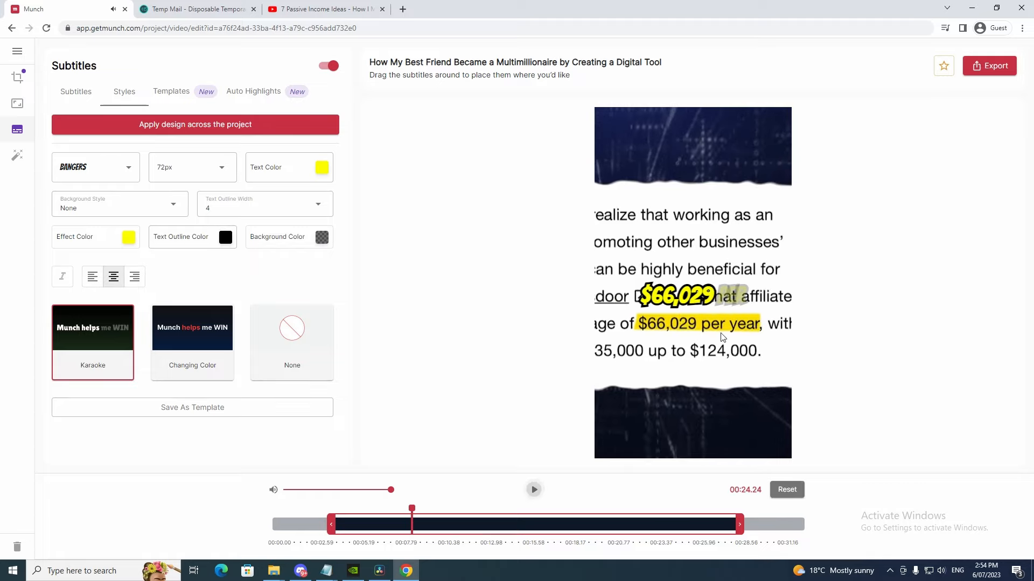
Step: Try the Changing Color effect on the subtitles and set the effect to None
click(199, 347)
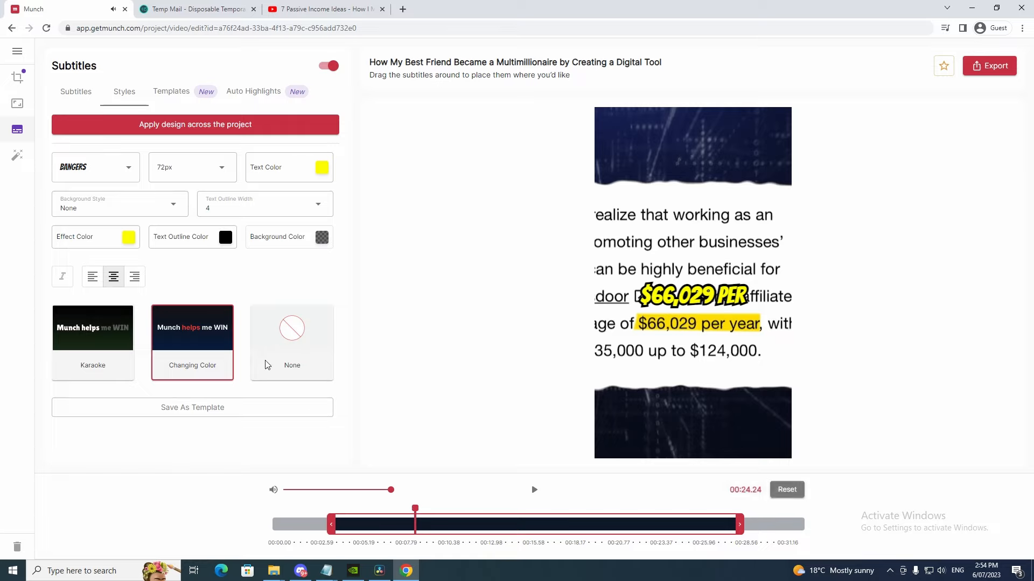
click(295, 332)
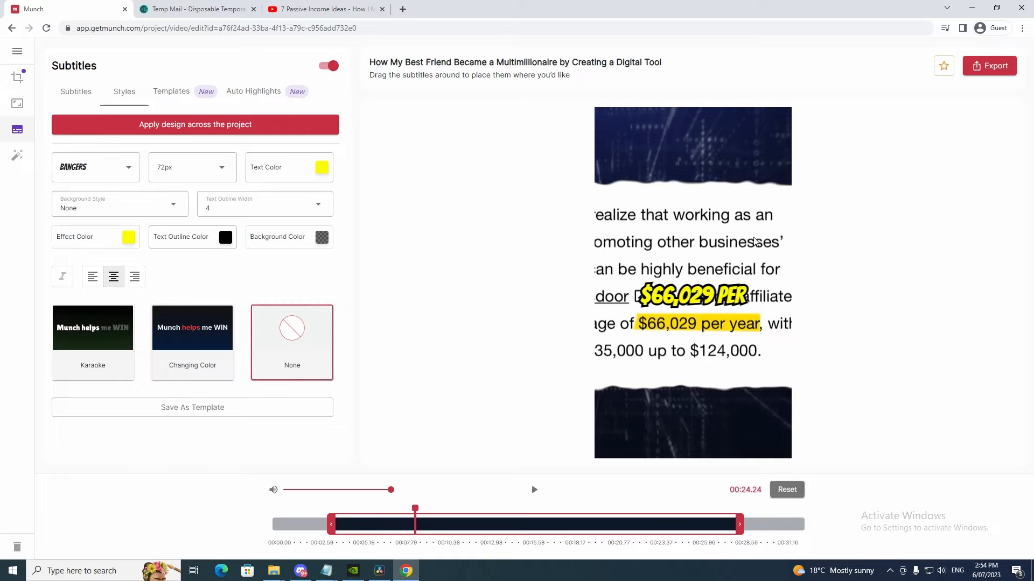
Step: Look through the available subtitle templates from Garynian and Hormoso down to the end of the gallery
click(171, 91)
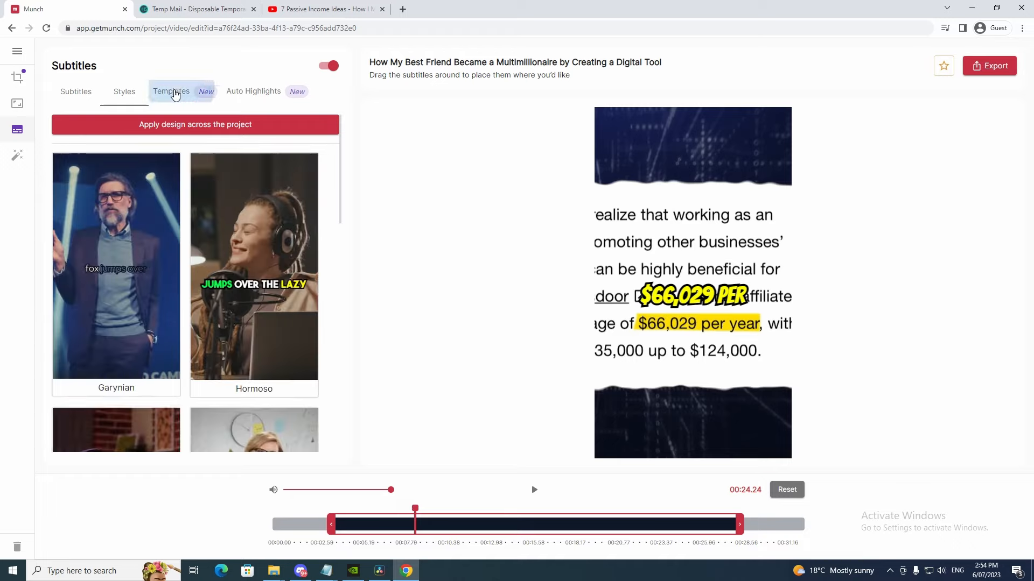
scroll(176, 248, down, 1)
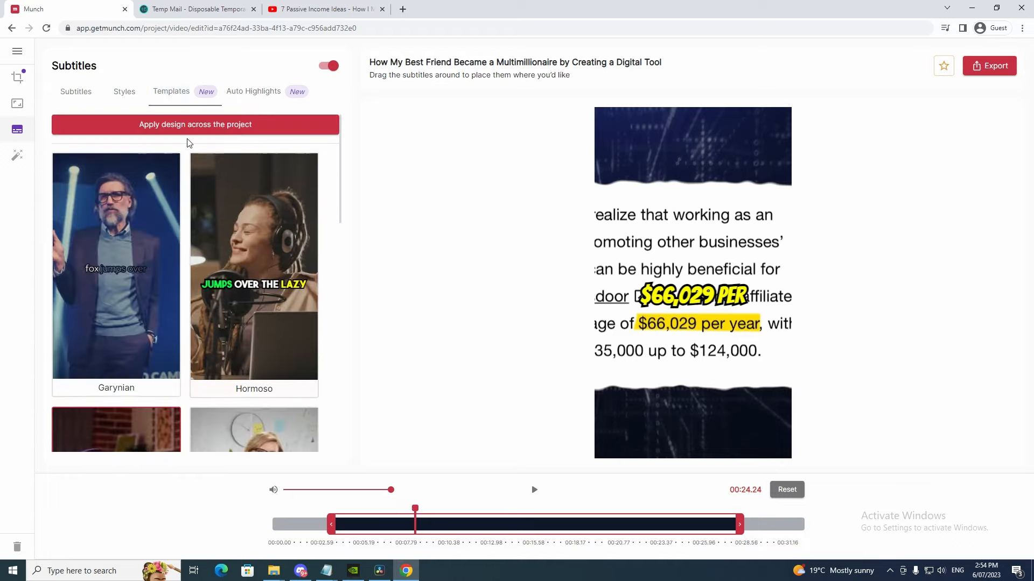
scroll(199, 221, down, 10)
scroll(227, 323, down, 2)
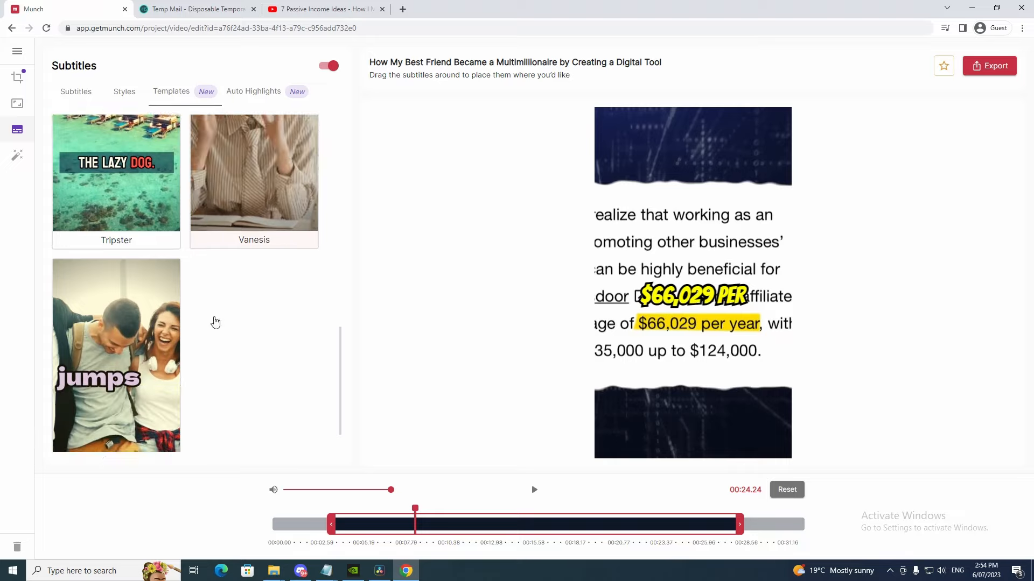
scroll(215, 242, up, 13)
Step: Try switching Auto Highlights off and back on, and view the highlight text outline width setting without changing it
click(248, 90)
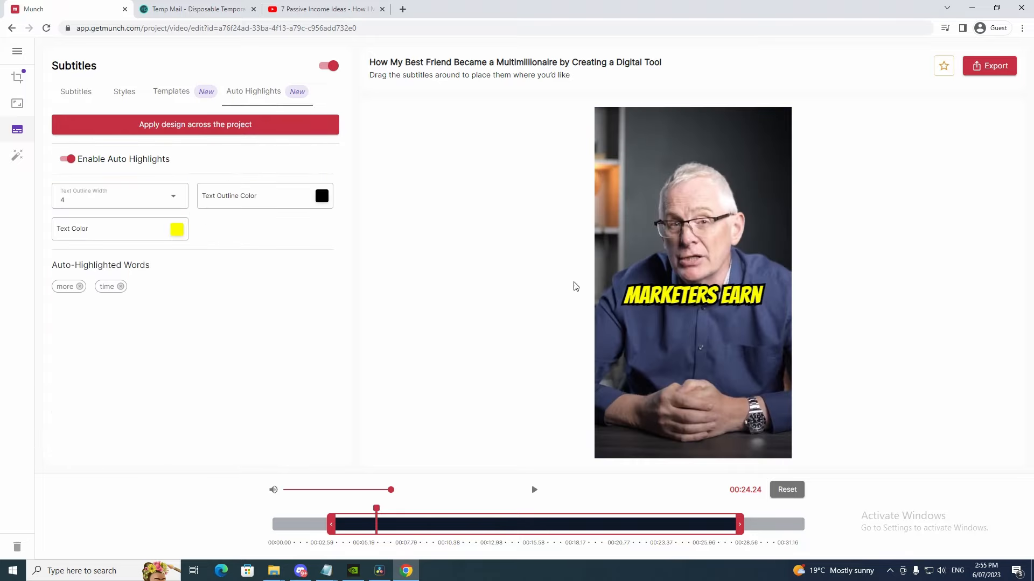
click(72, 161)
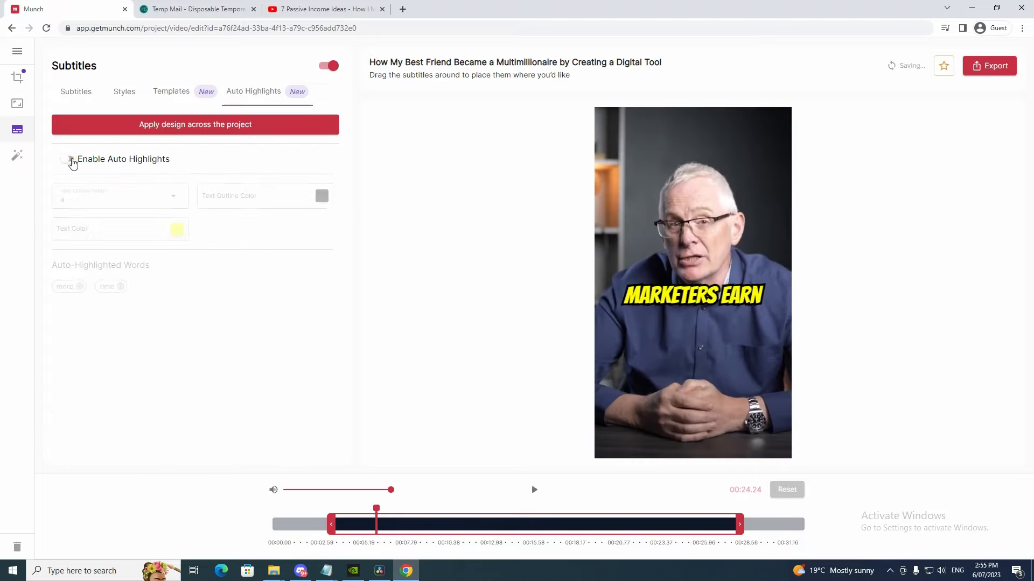
click(66, 162)
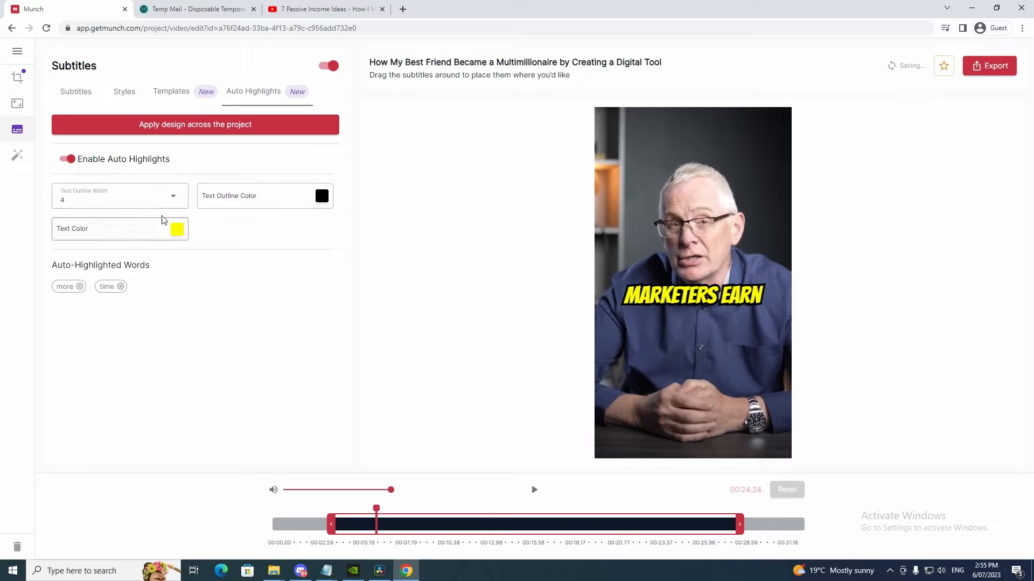
click(134, 196)
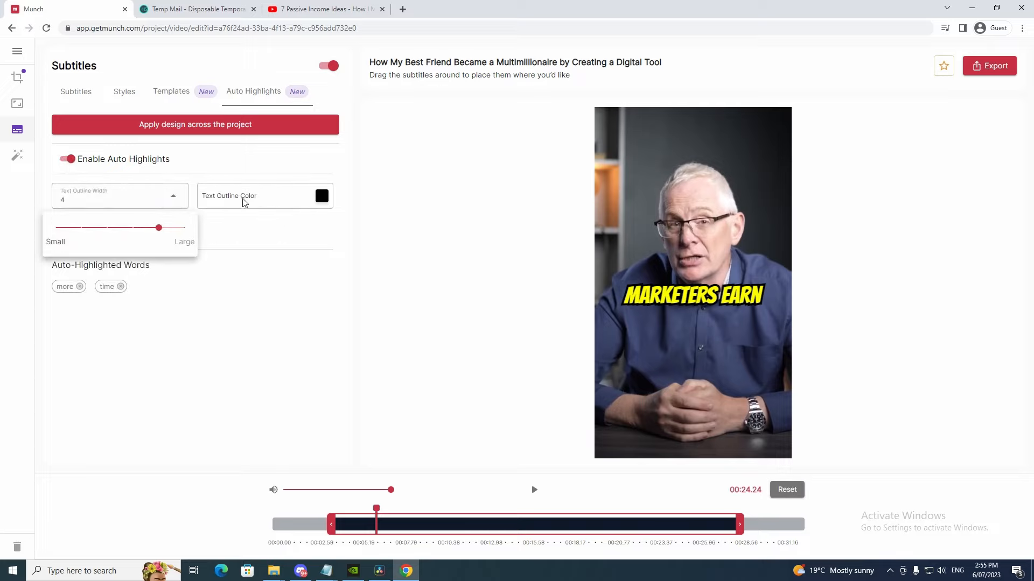
click(296, 233)
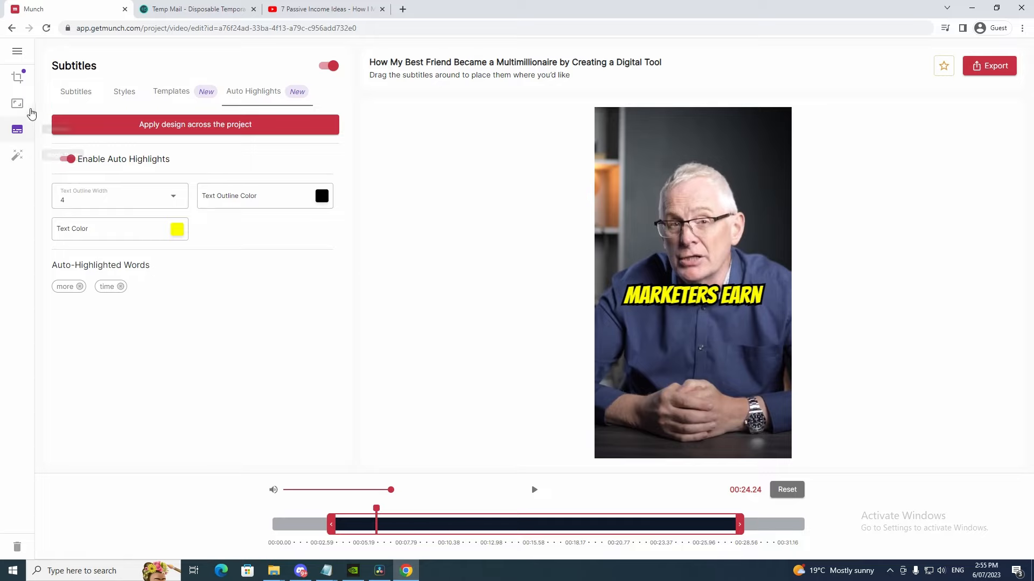
Step: Review the Magic Posts captions and suggested tags for YouTube Short and Twitter
click(18, 155)
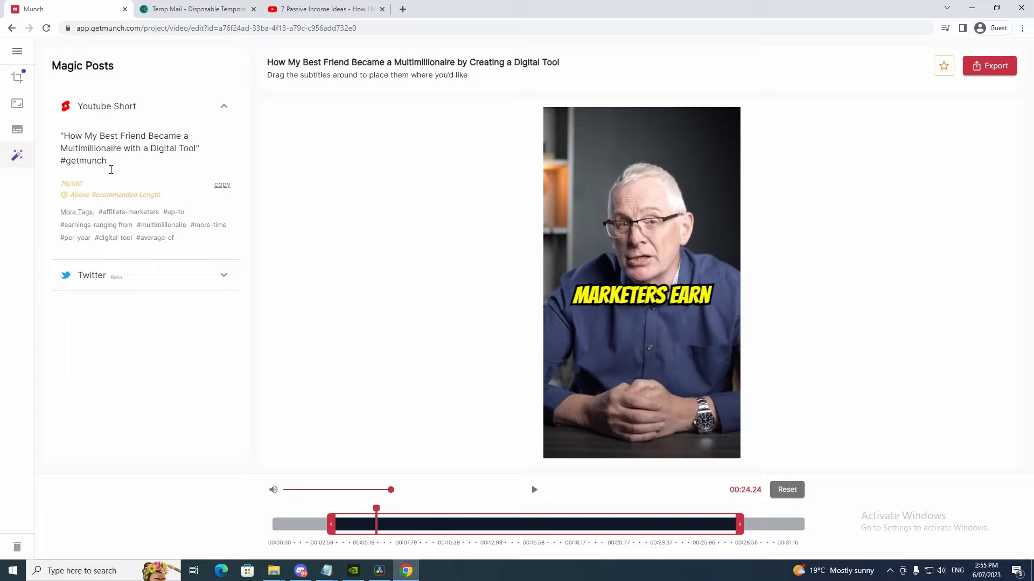
drag(107, 163, 194, 173)
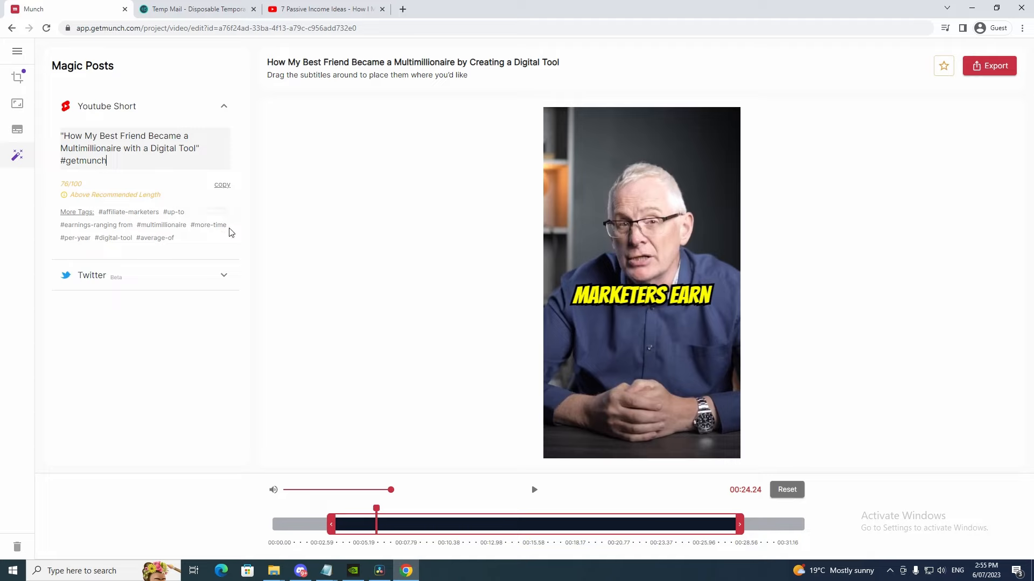
click(225, 278)
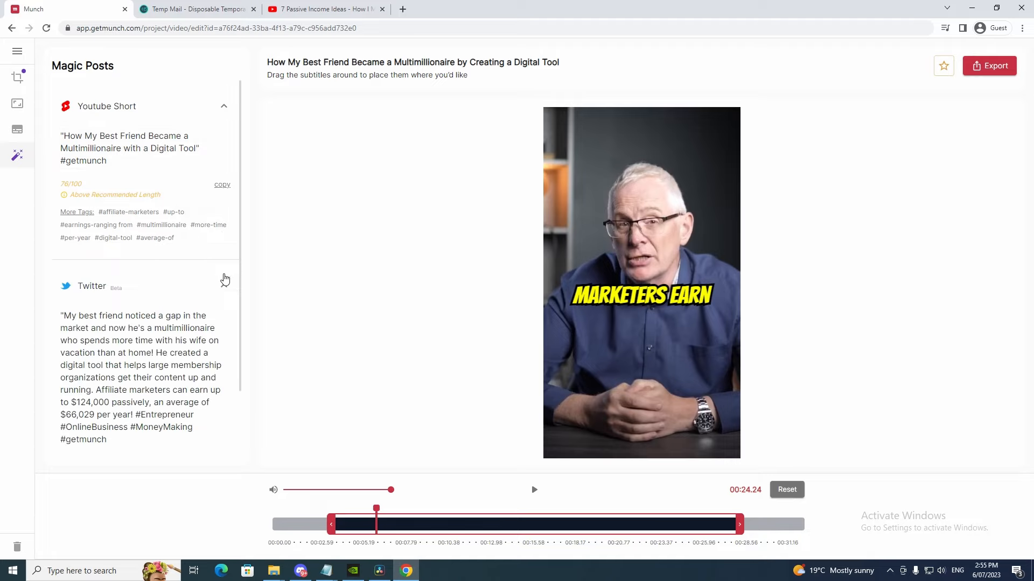
scroll(140, 280, down, 2)
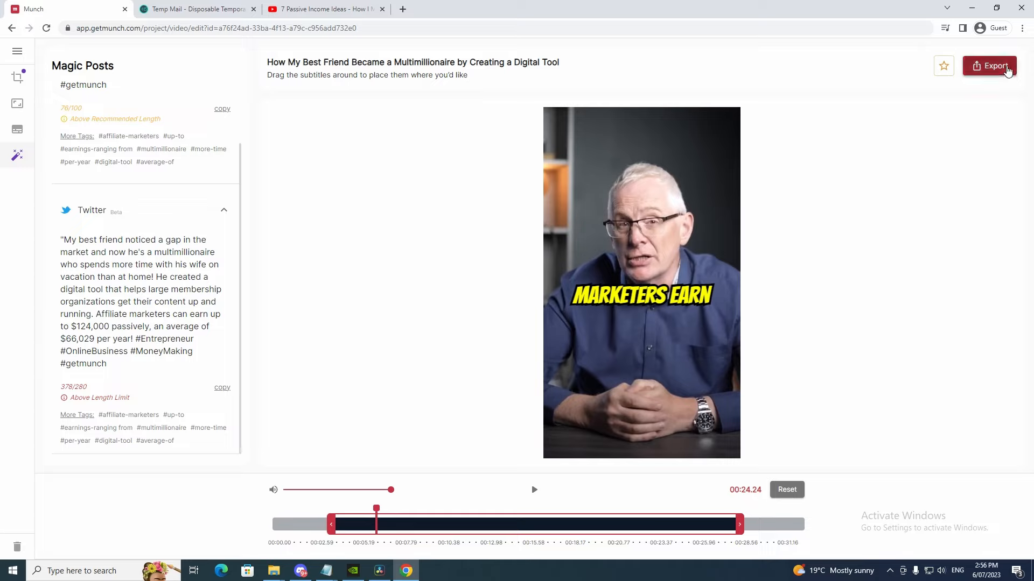
Step: Download the edited clip and open the MP4 file in Media Player
click(1006, 70)
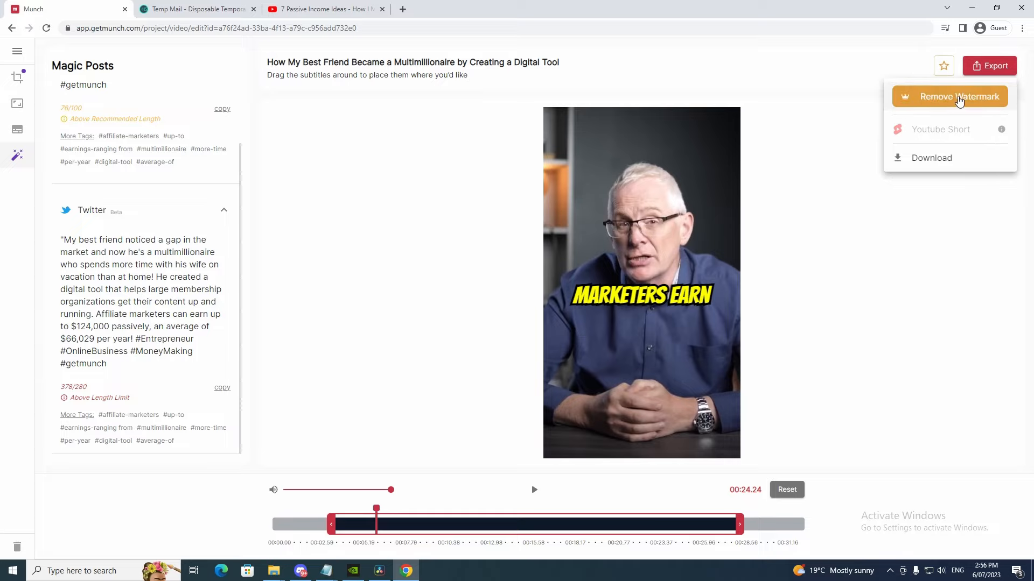
click(936, 158)
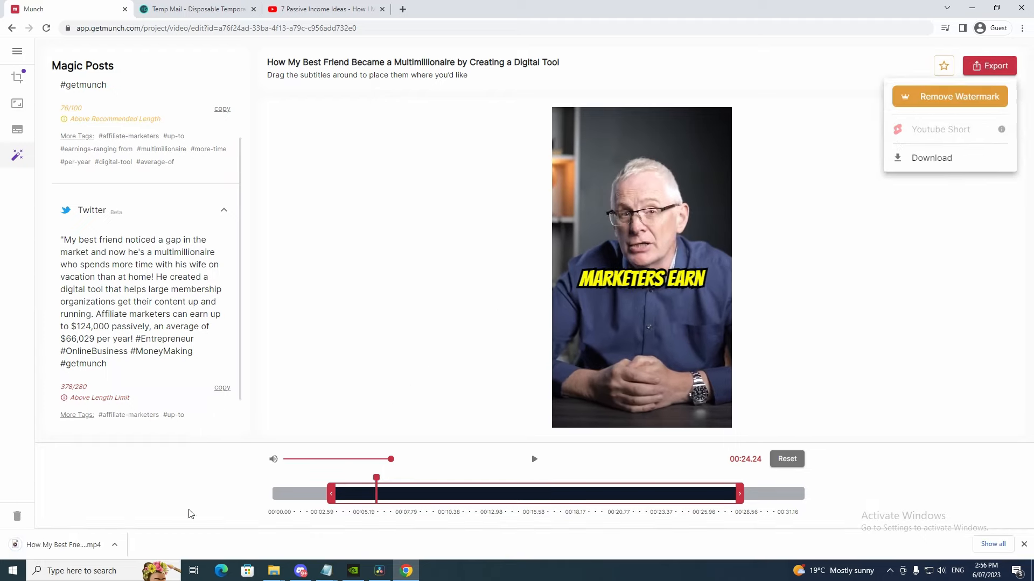
click(62, 544)
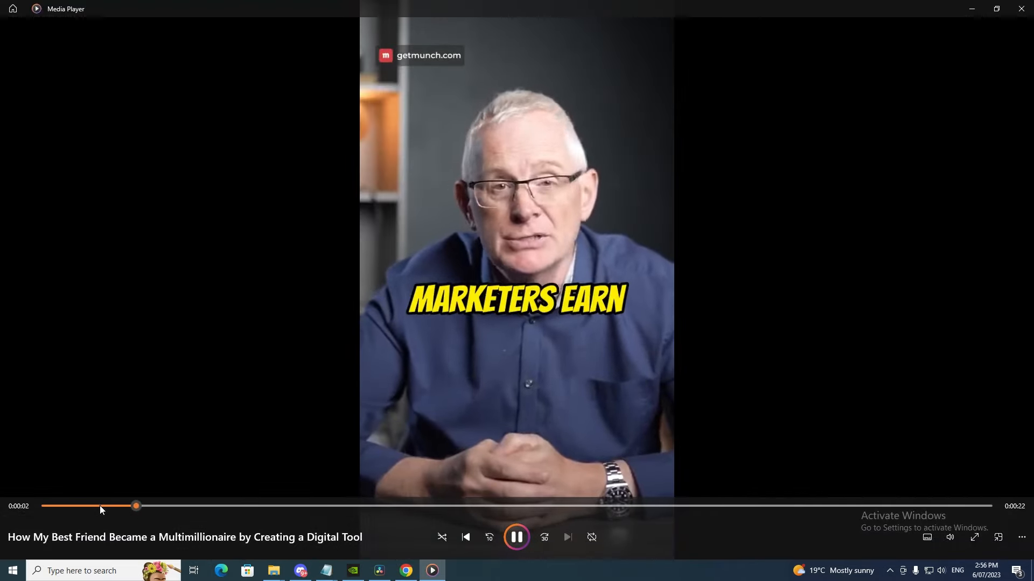
Step: Play the downloaded clip from the start, raise the player volume to 100, and close the player
click(518, 536)
click(66, 507)
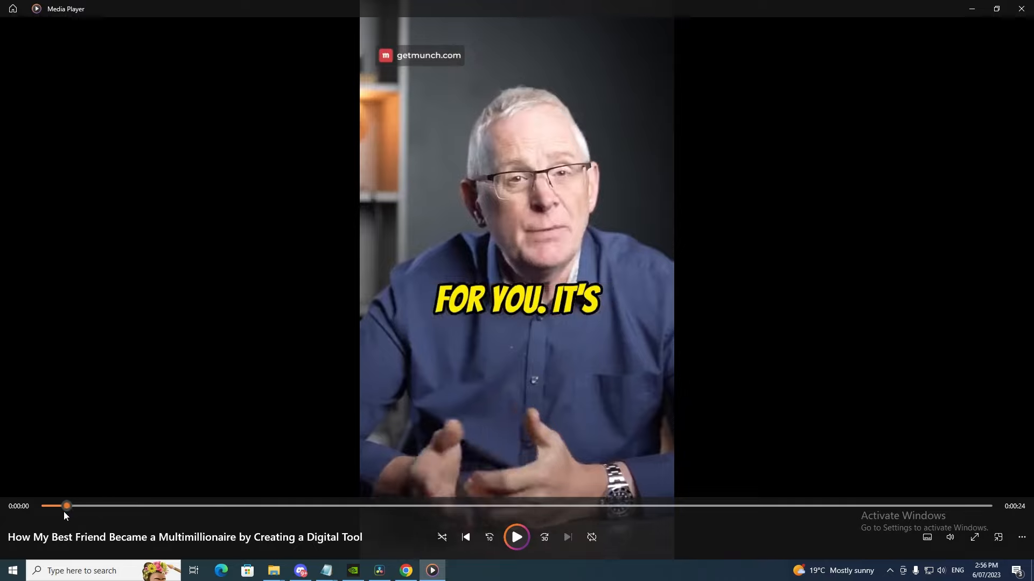
click(950, 537)
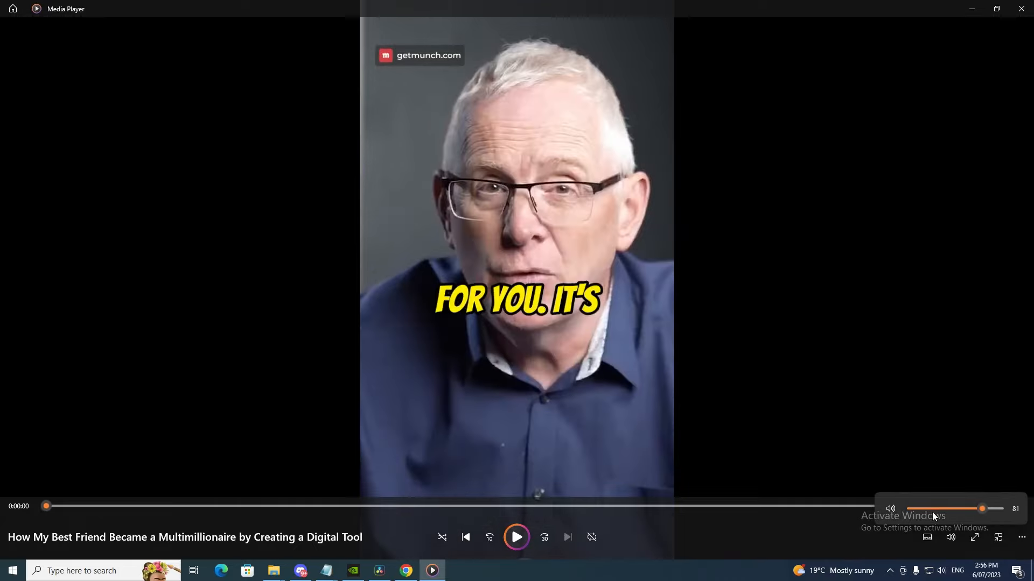
click(518, 535)
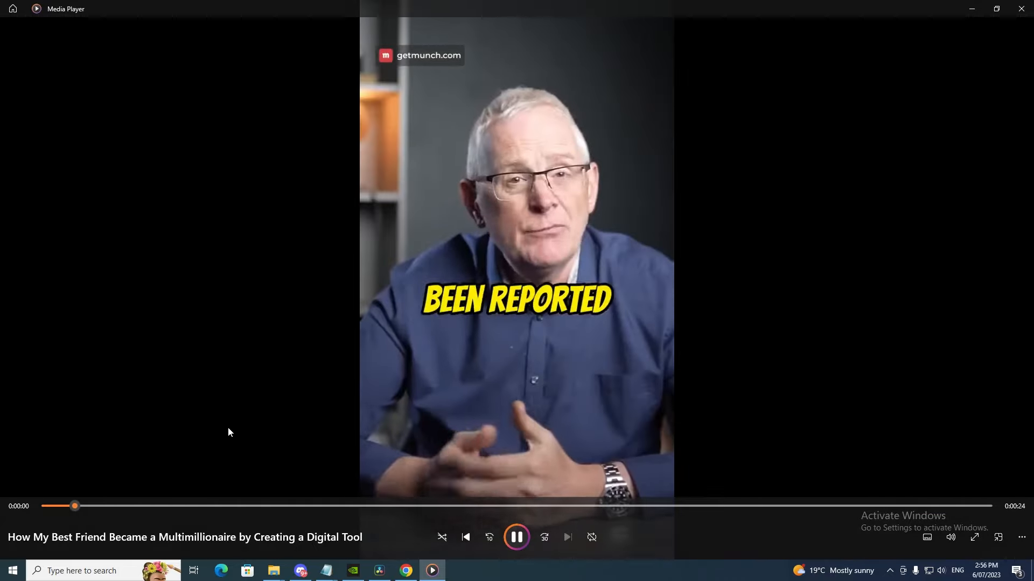
click(951, 537)
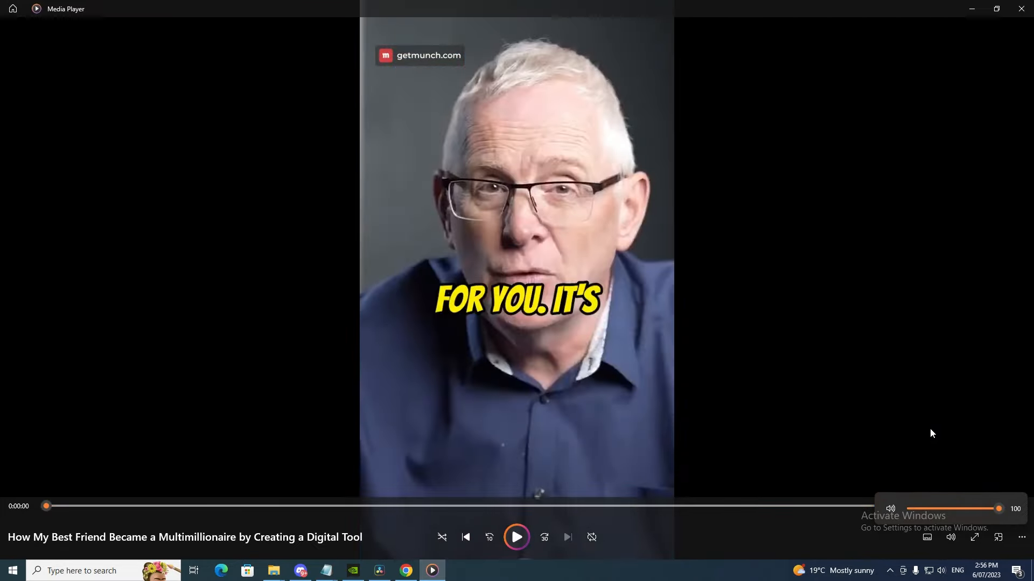
click(1021, 8)
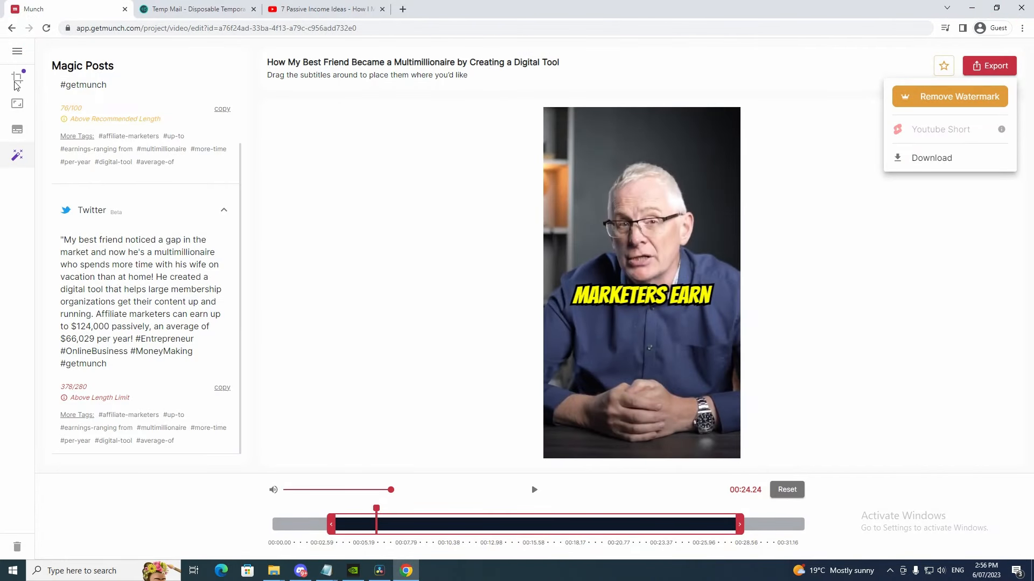
Step: Leave the clip editor and return to the project's page of generated clips
click(20, 58)
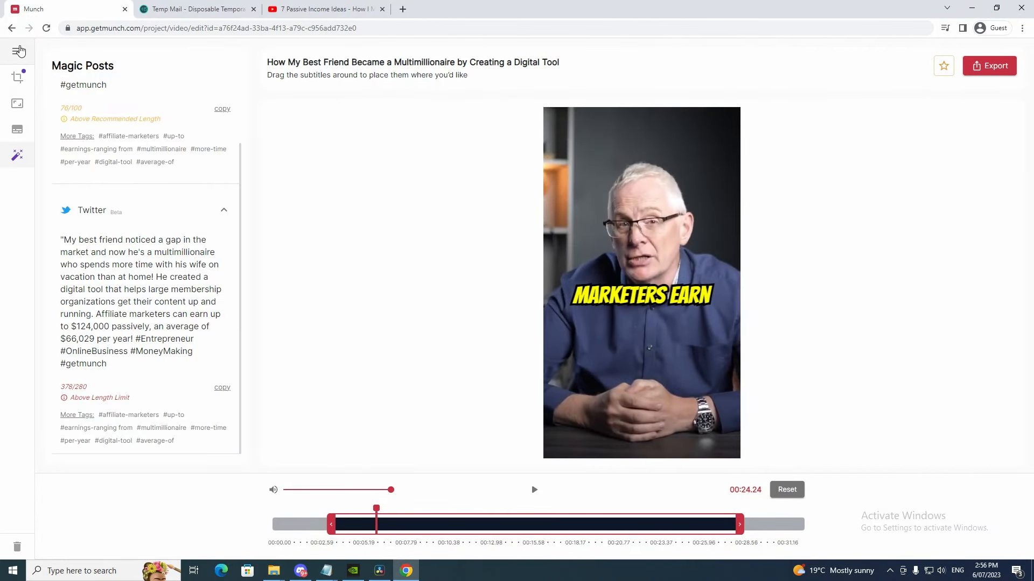
click(17, 52)
click(30, 80)
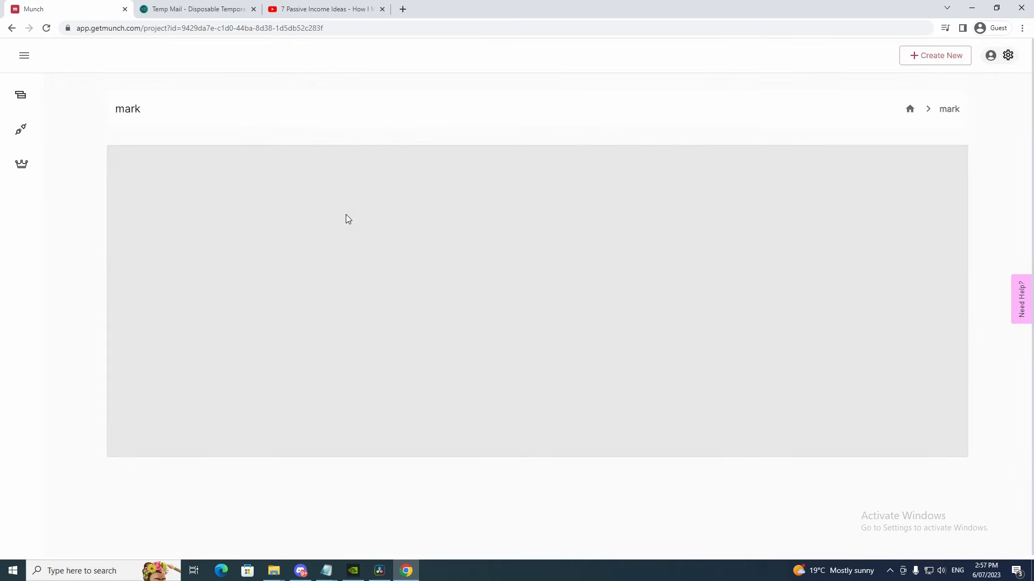
Step: Look through the project's generated clips, examining their titles, search ratings, coherence scores and durations
scroll(343, 295, down, 2)
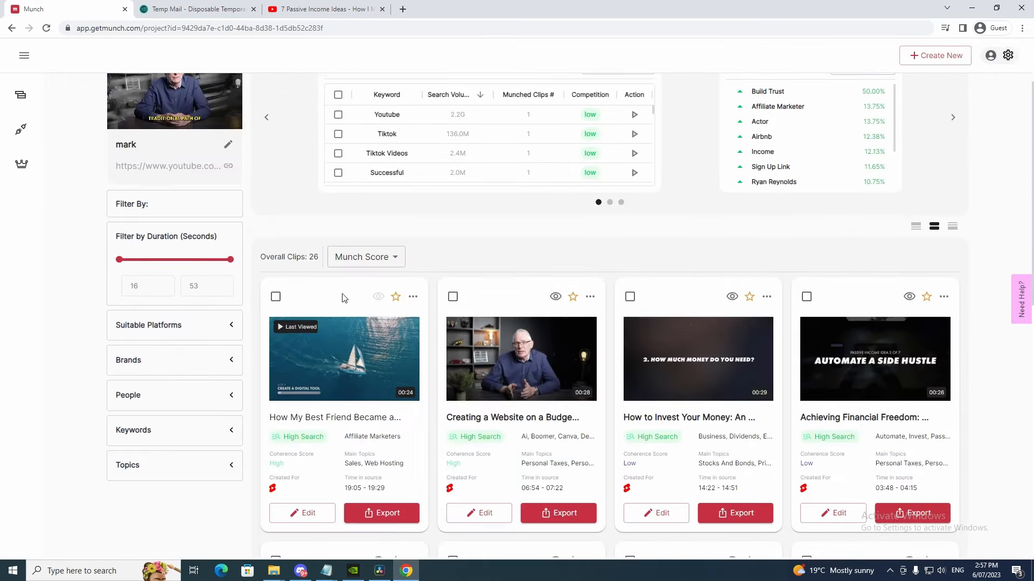
scroll(344, 298, down, 3)
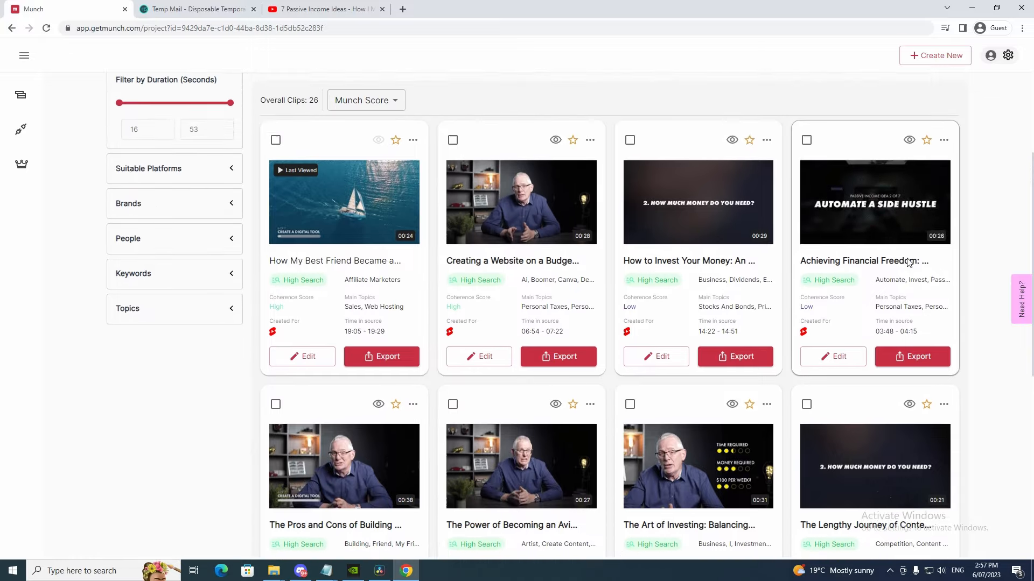
scroll(909, 262, up, 2)
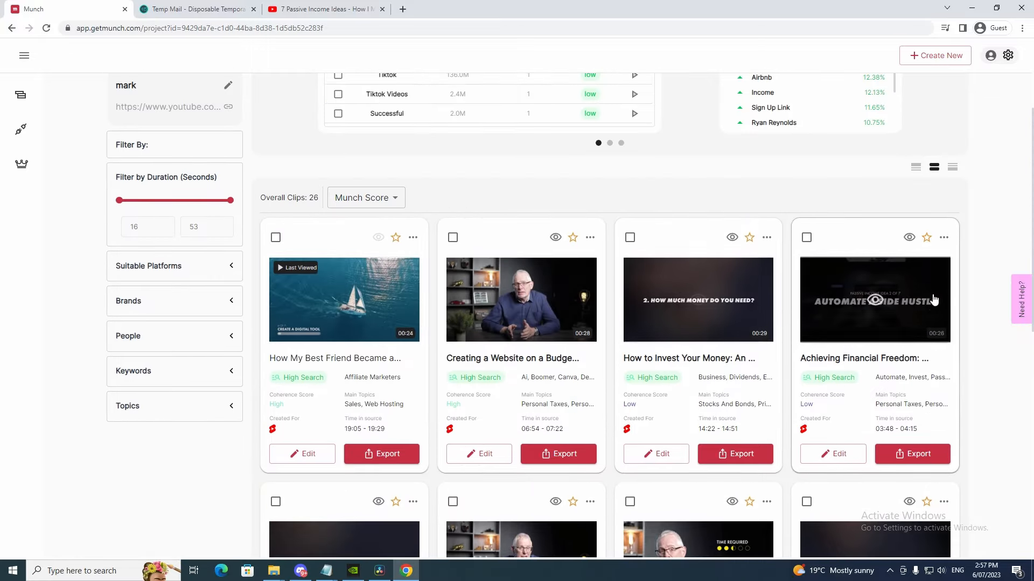
scroll(934, 300, down, 3)
scroll(616, 295, up, 2)
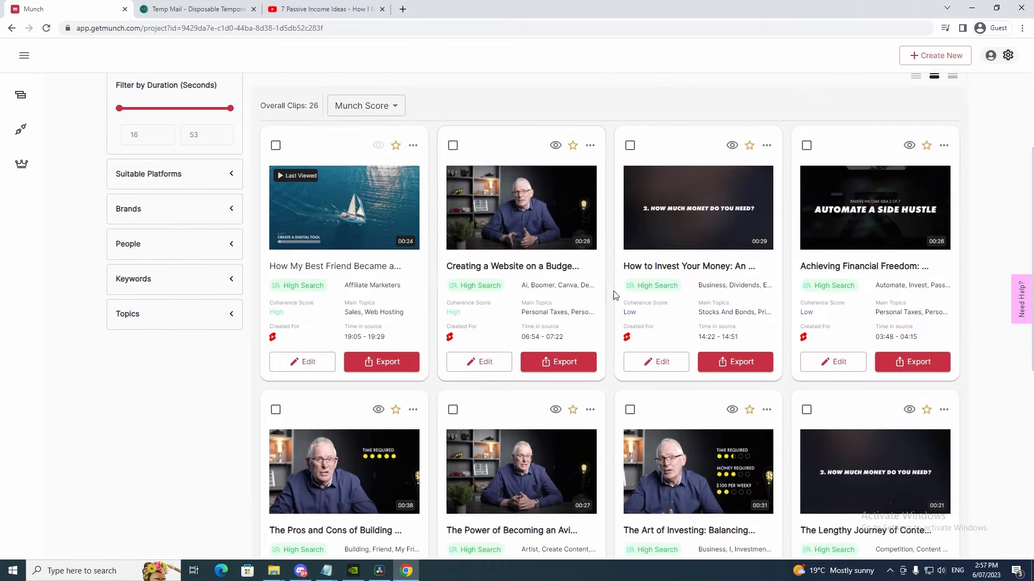
scroll(615, 295, down, 1)
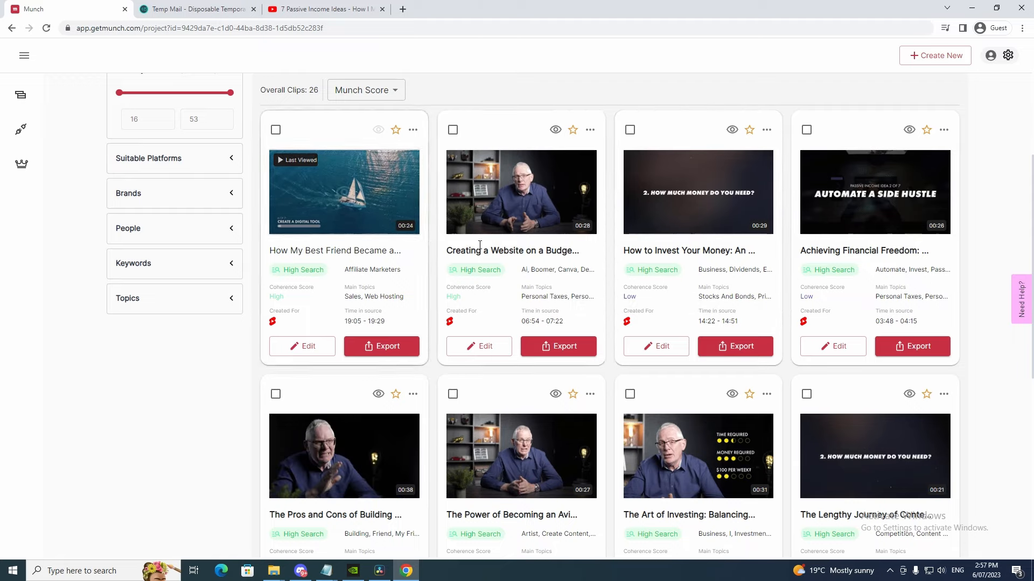
scroll(463, 247, up, 1)
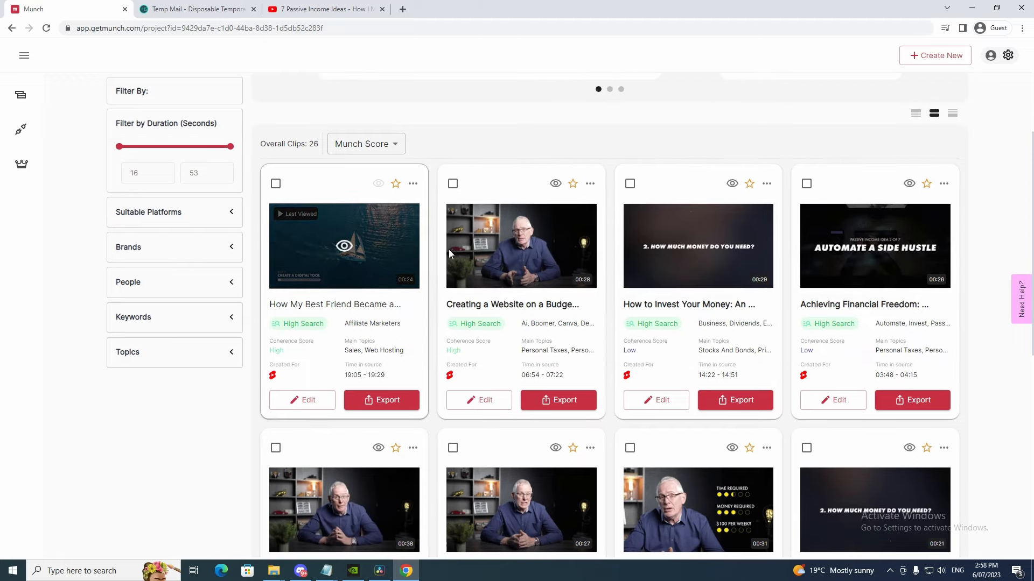
scroll(449, 253, down, 1)
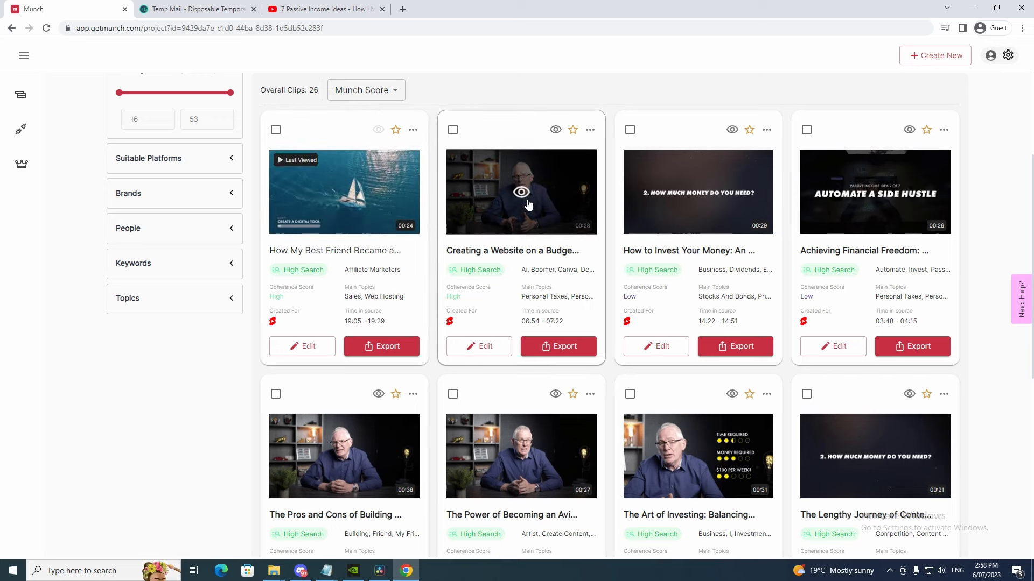
scroll(614, 270, down, 2)
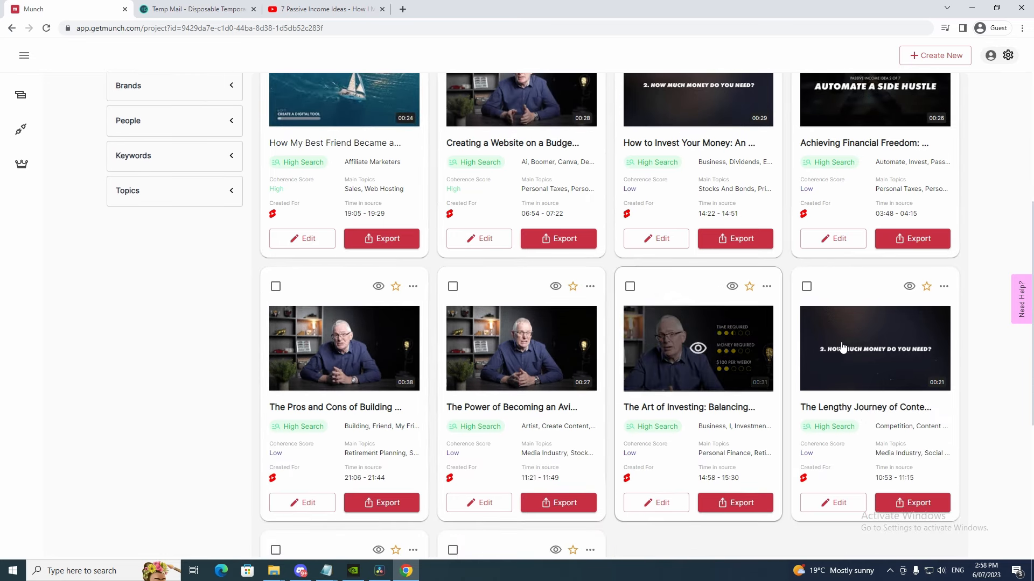
scroll(843, 347, down, 5)
scroll(667, 408, up, 2)
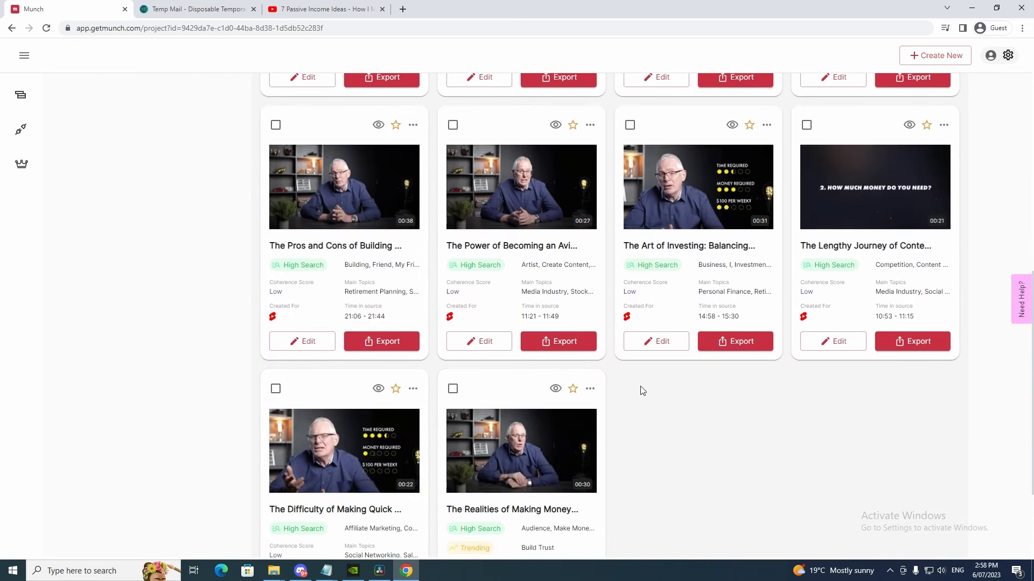
scroll(642, 391, up, 2)
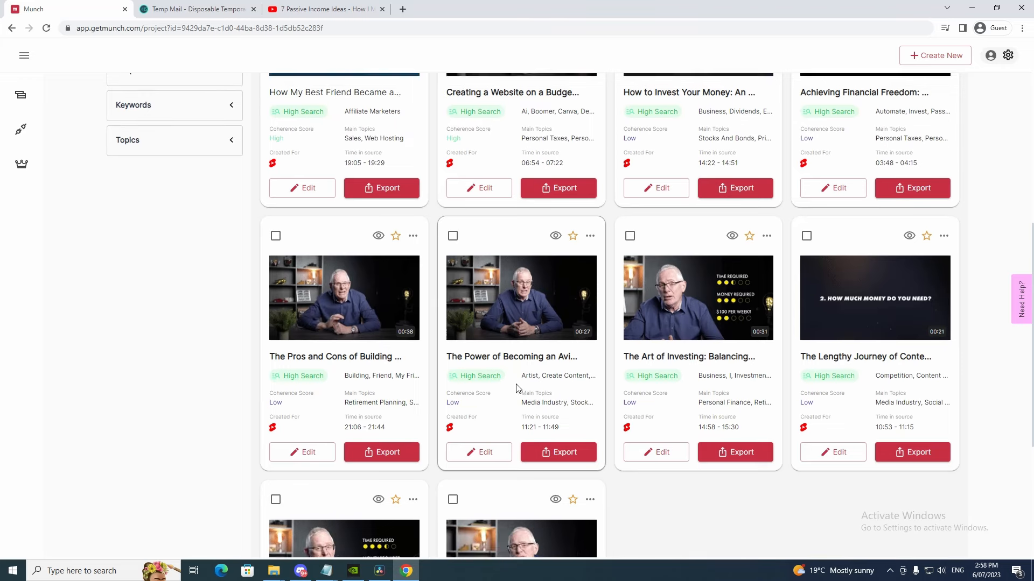
scroll(509, 388, up, 3)
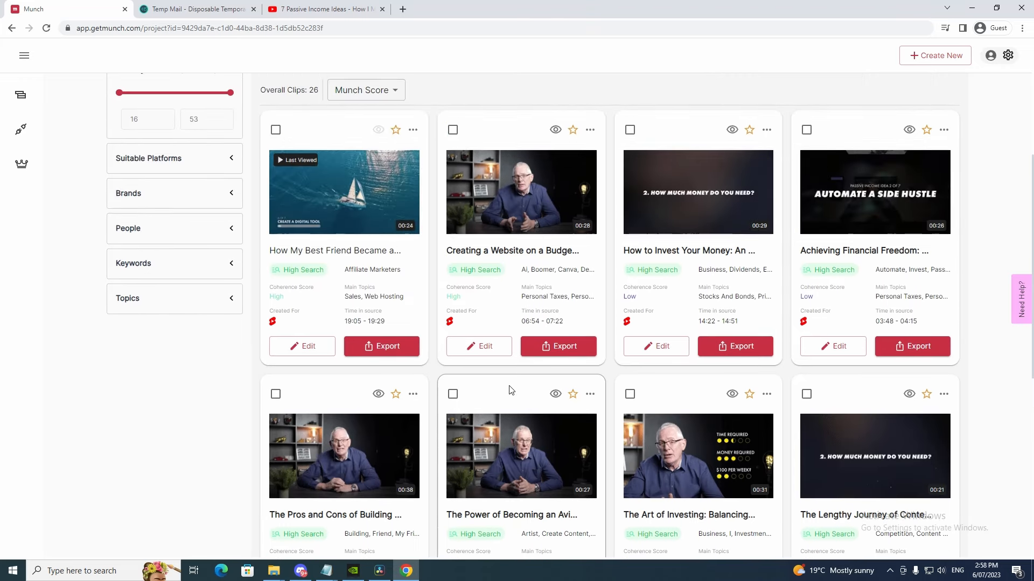